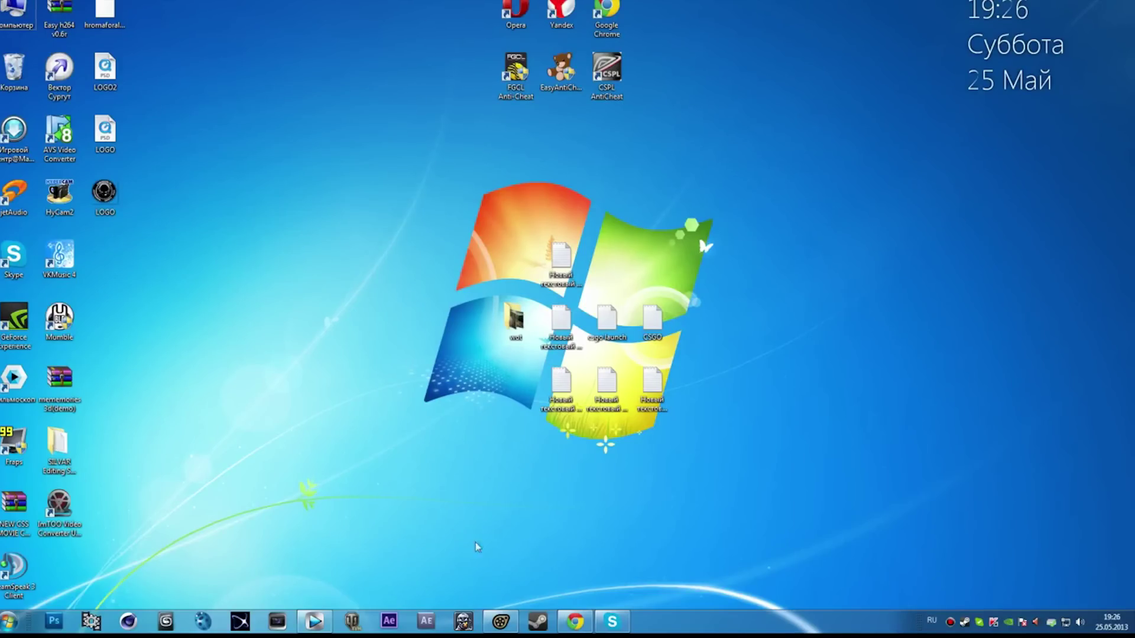
# Step: Switch to Source Filmmaker and create a new session named sessio6 at a framerate of 24
pyautogui.click(501, 621)
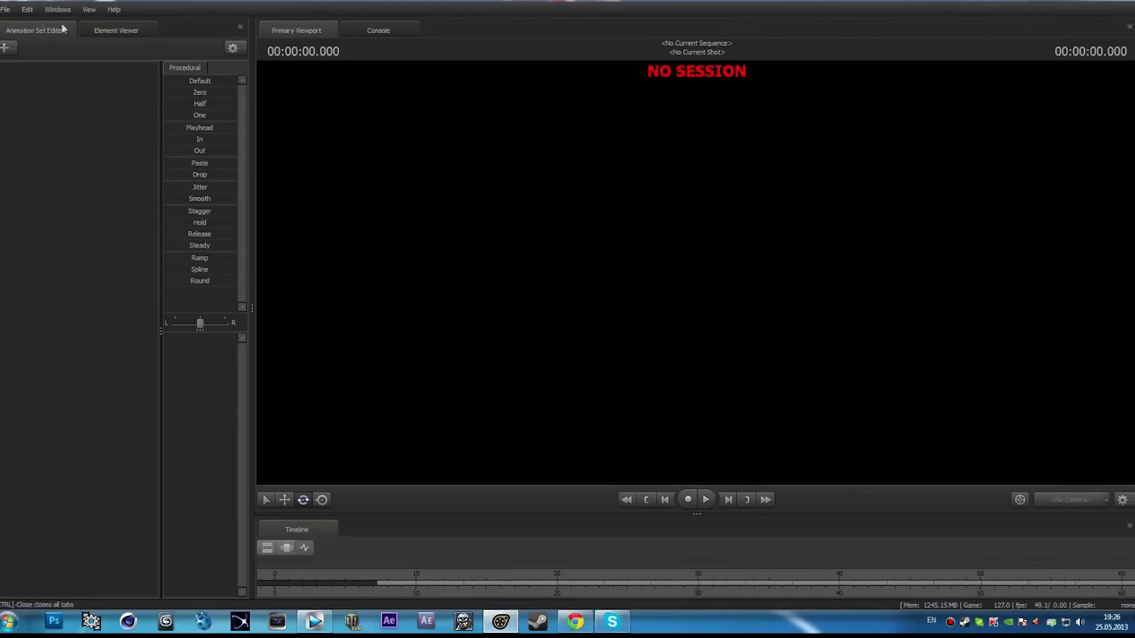
pyautogui.click(18, 24)
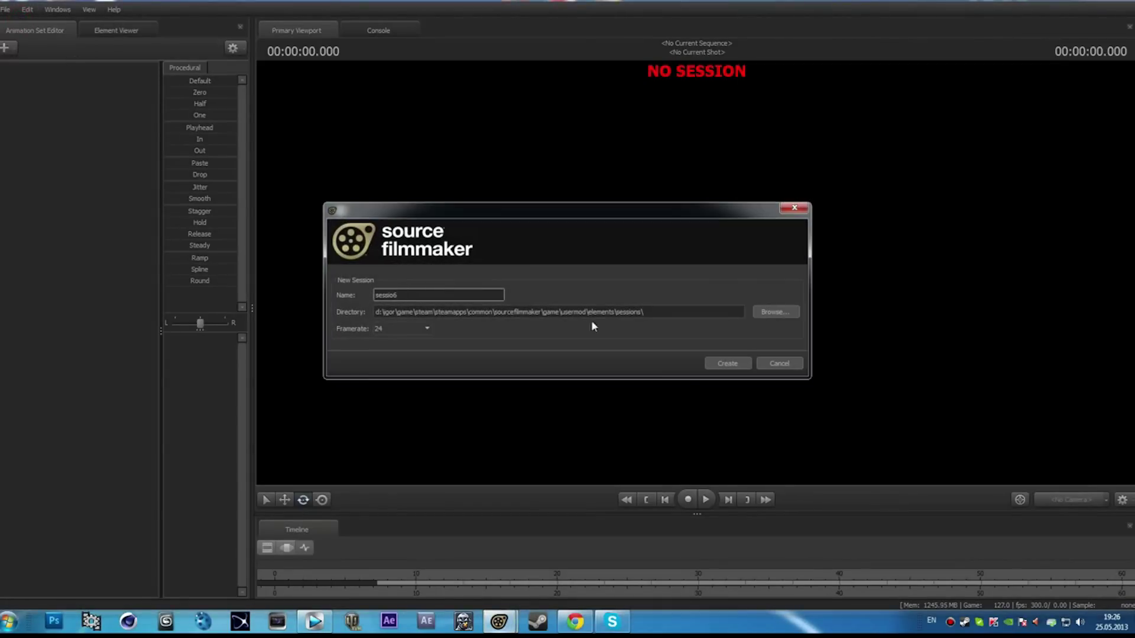
pyautogui.click(719, 365)
# Step: Load the desert town map into the session and enlarge the timeline area below the viewport
pyautogui.rightClick(474, 198)
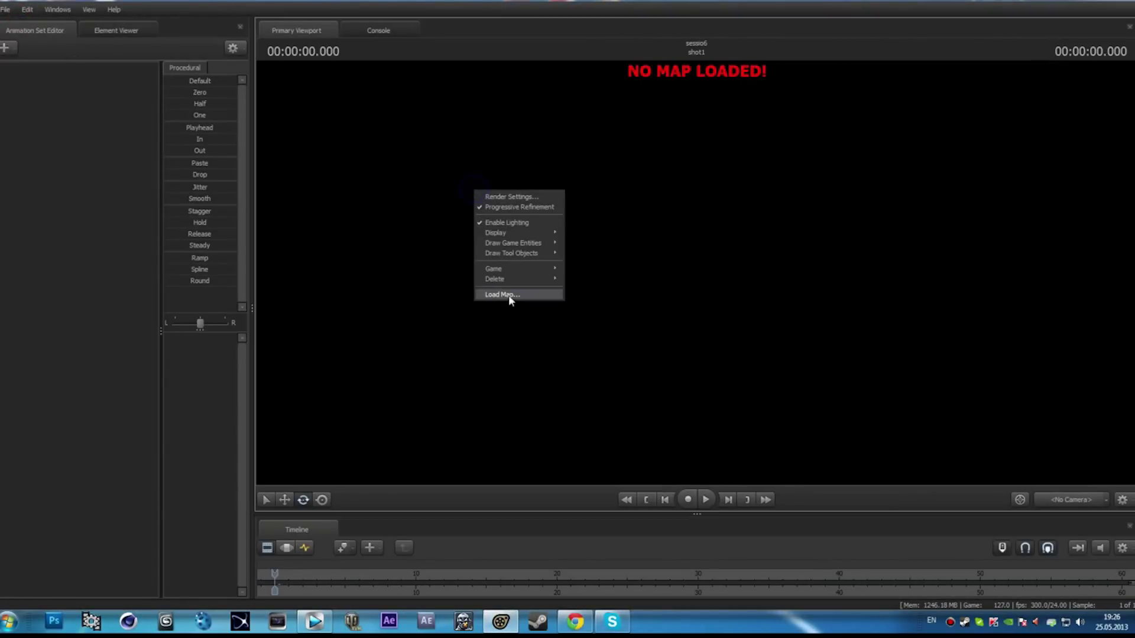
pyautogui.click(508, 294)
pyautogui.doubleClick(448, 295)
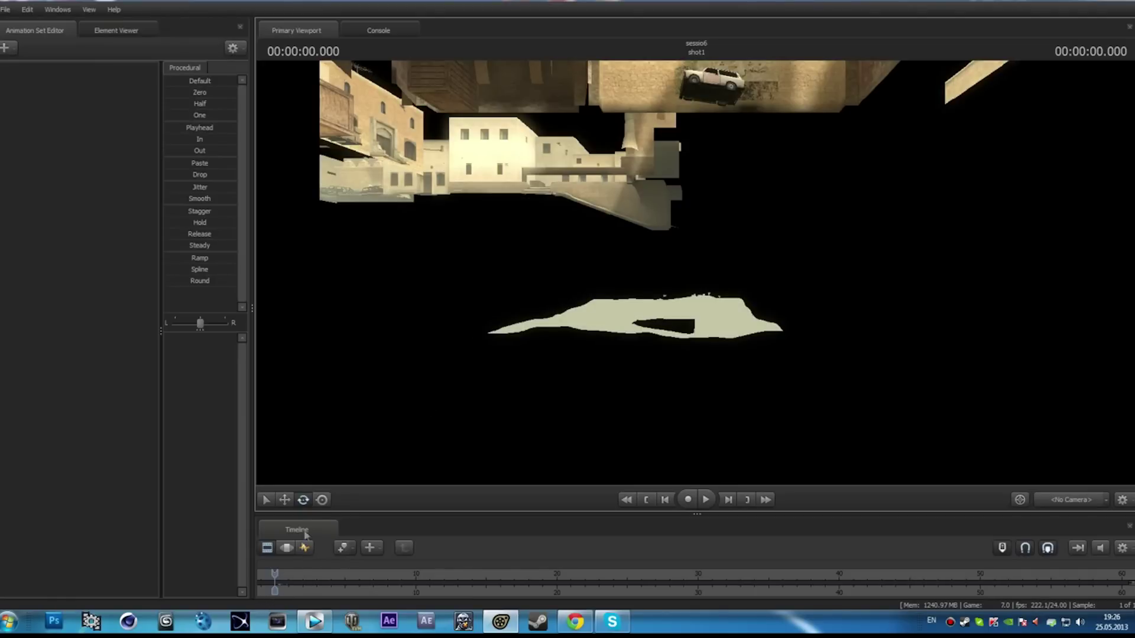
pyautogui.moveTo(318, 512); pyautogui.dragTo(317, 433)
pyautogui.moveTo(420, 329); pyautogui.dragTo(420, 329)
# Step: Create an animation set for a new model using player\ct_gign.mdl
pyautogui.click(5, 47)
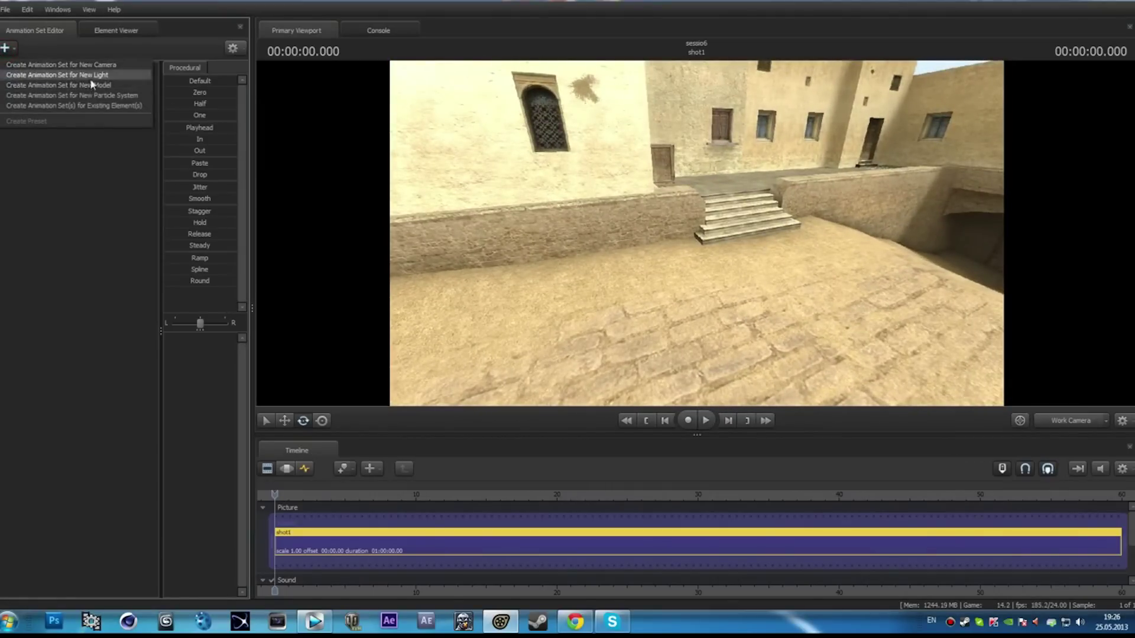
pyautogui.click(91, 85)
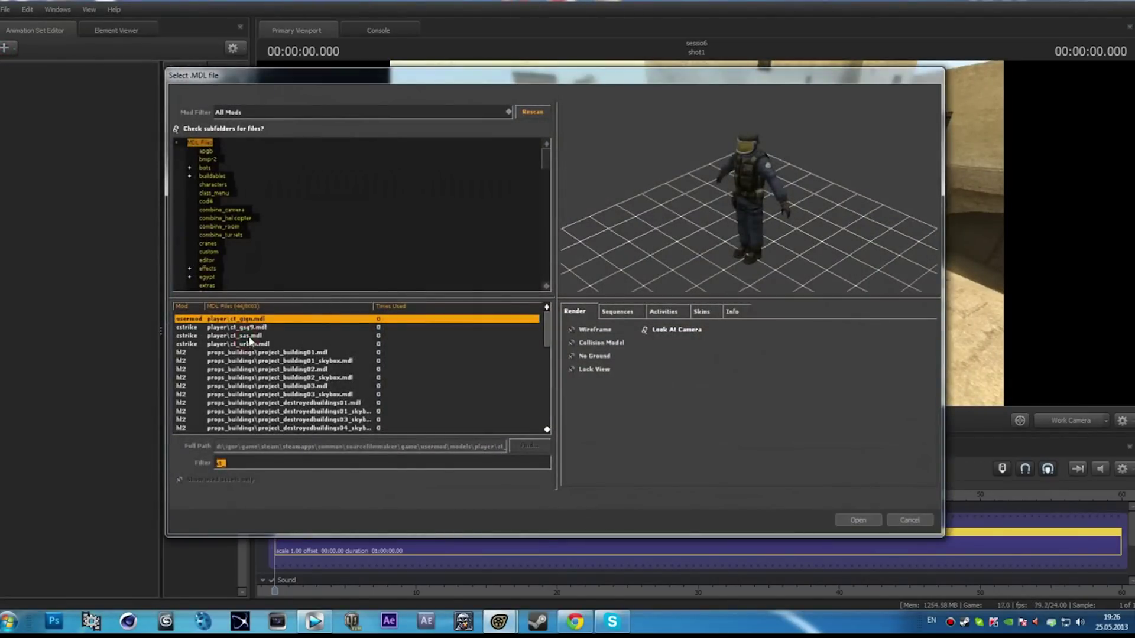
pyautogui.click(857, 520)
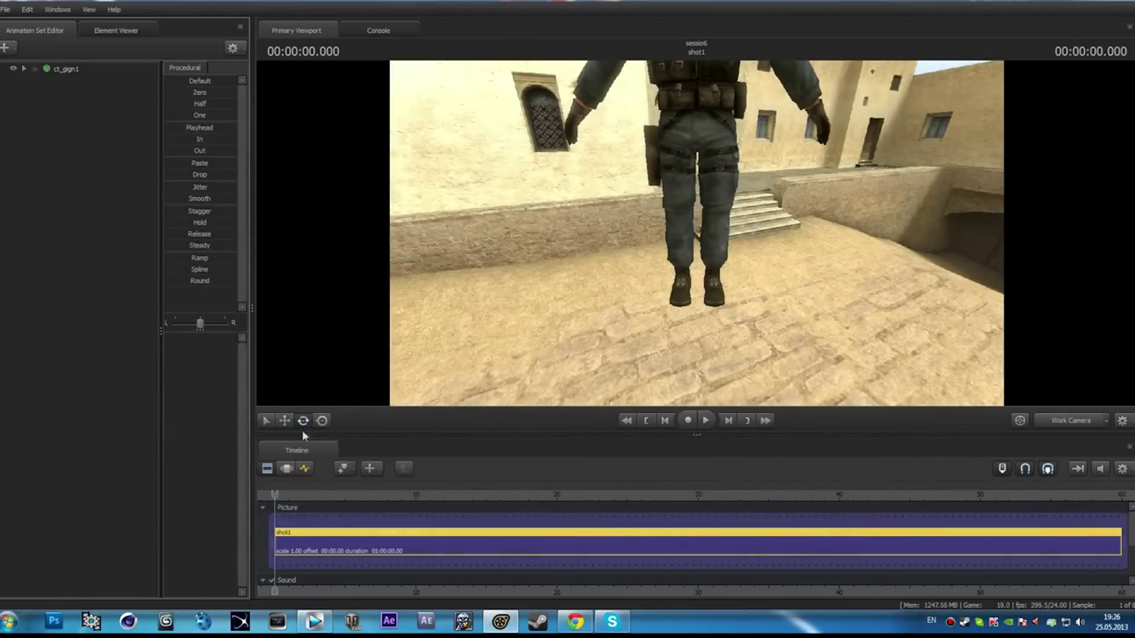
# Step: In the Motion Editor, move the ct_gign1 model onto the paved ground of the open square
pyautogui.click(286, 468)
pyautogui.moveTo(698, 238); pyautogui.dragTo(719, 225)
pyautogui.click(68, 70)
pyautogui.moveTo(644, 355); pyautogui.dragTo(651, 325)
pyautogui.moveTo(710, 243); pyautogui.dragTo(709, 243)
pyautogui.moveTo(658, 297); pyautogui.dragTo(511, 371)
# Step: Rotate the ct_gign1 model about its root so it stands sideways, facing along the street
pyautogui.press('e')
pyautogui.moveTo(655, 370); pyautogui.dragTo(608, 342)
pyautogui.moveTo(695, 232); pyautogui.dragTo(696, 233)
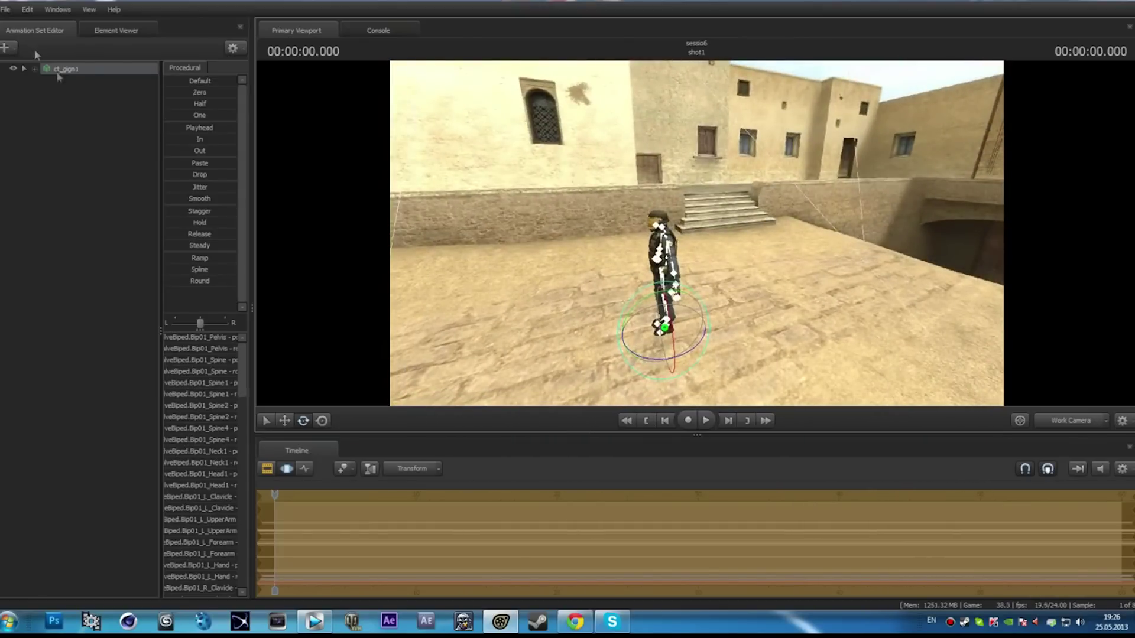
# Step: Import the Run_lower sequence onto ct_gign1 with move_x at about 0.77 and root motion generated
pyautogui.rightClick(63, 70)
pyautogui.moveTo(127, 168)
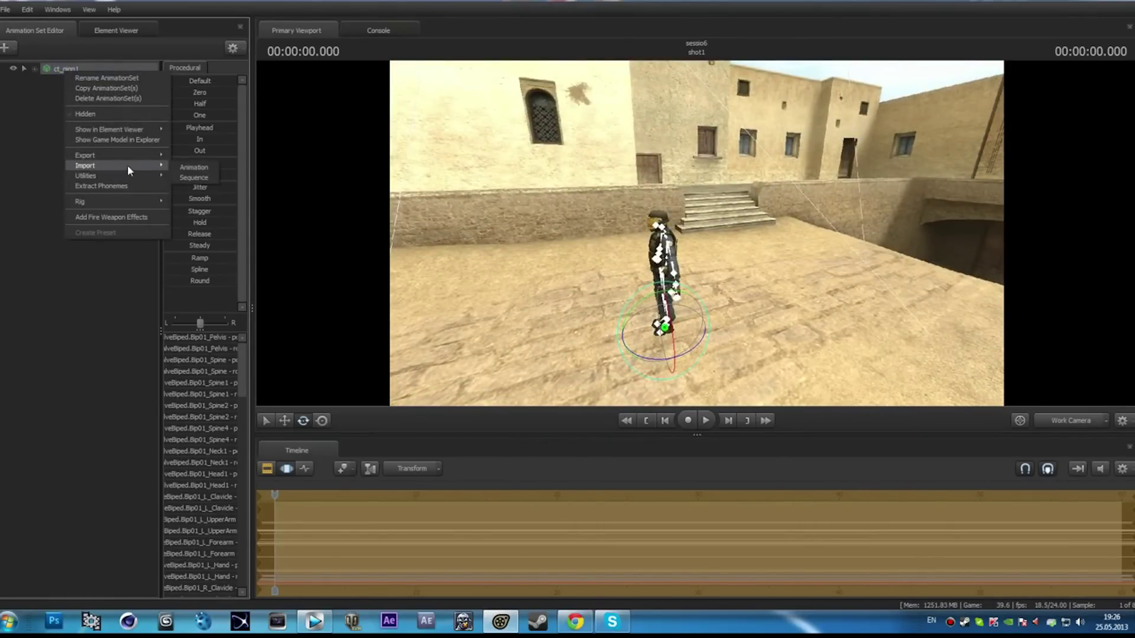
pyautogui.click(194, 177)
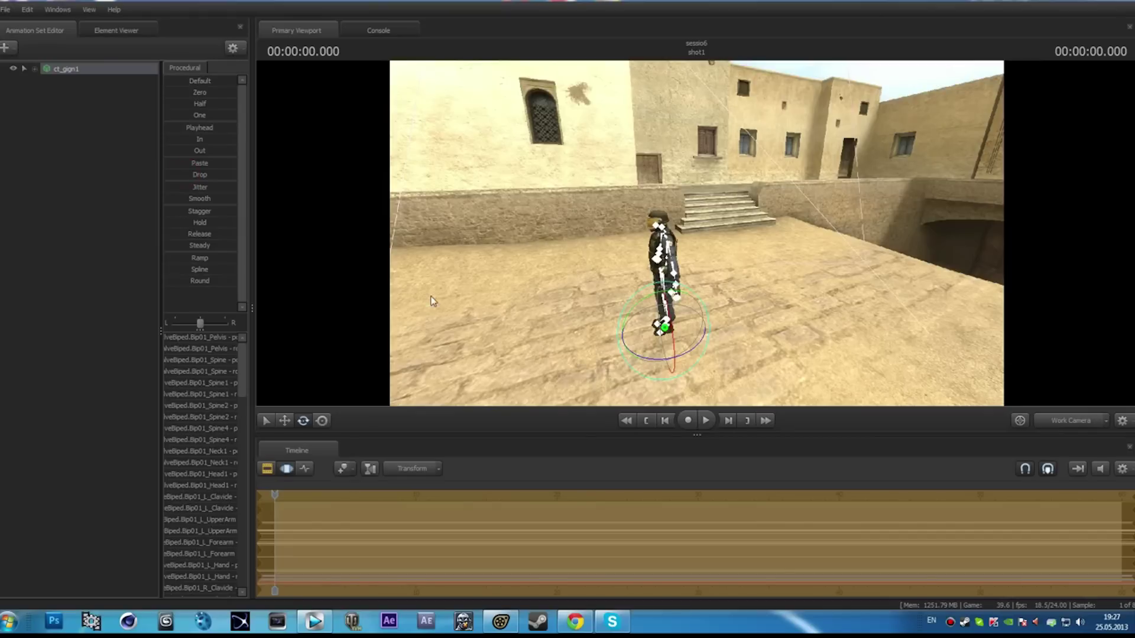
pyautogui.click(348, 314)
pyautogui.scroll(-10, 341, 369)
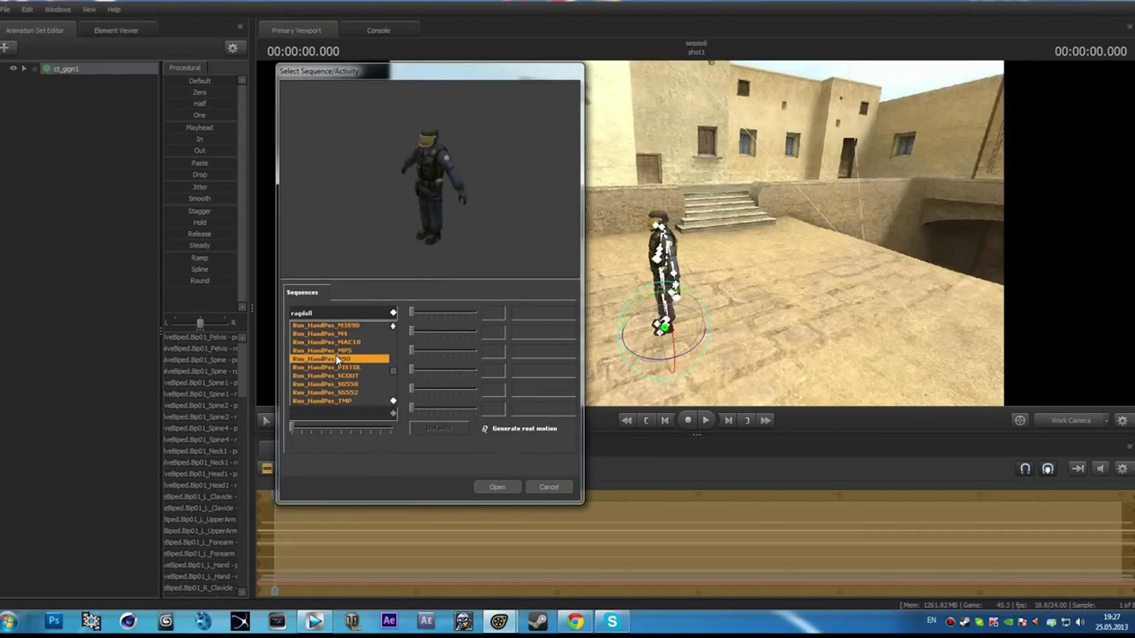
pyautogui.click(327, 368)
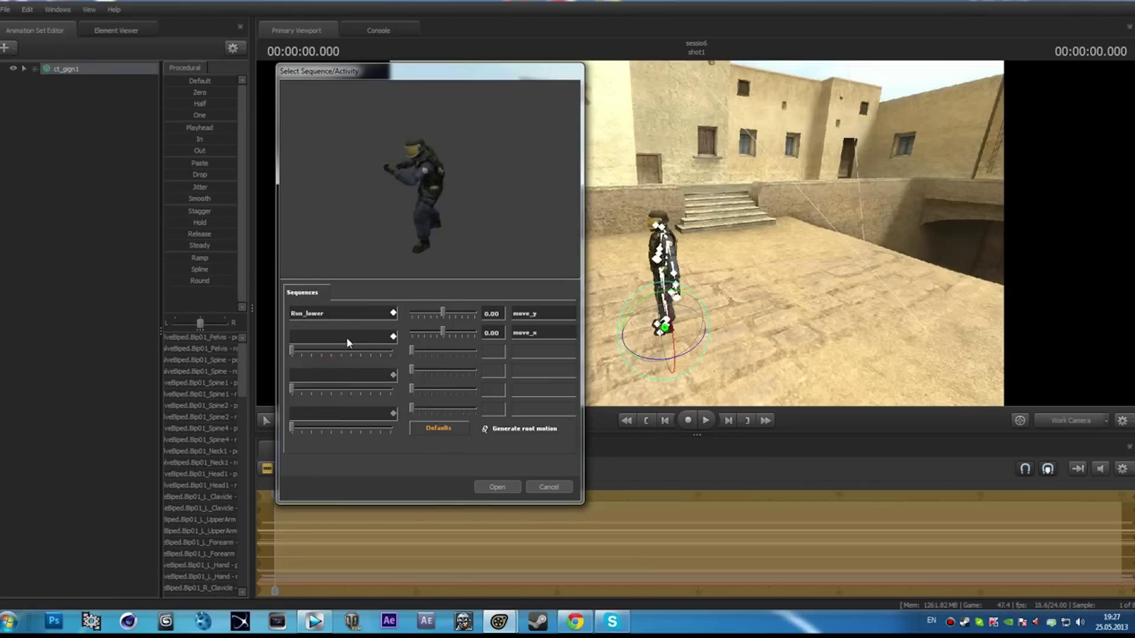
pyautogui.moveTo(456, 334)
pyautogui.mouseDown()
pyautogui.moveTo(440, 332)
pyautogui.moveTo(472, 332)
pyautogui.mouseUp()
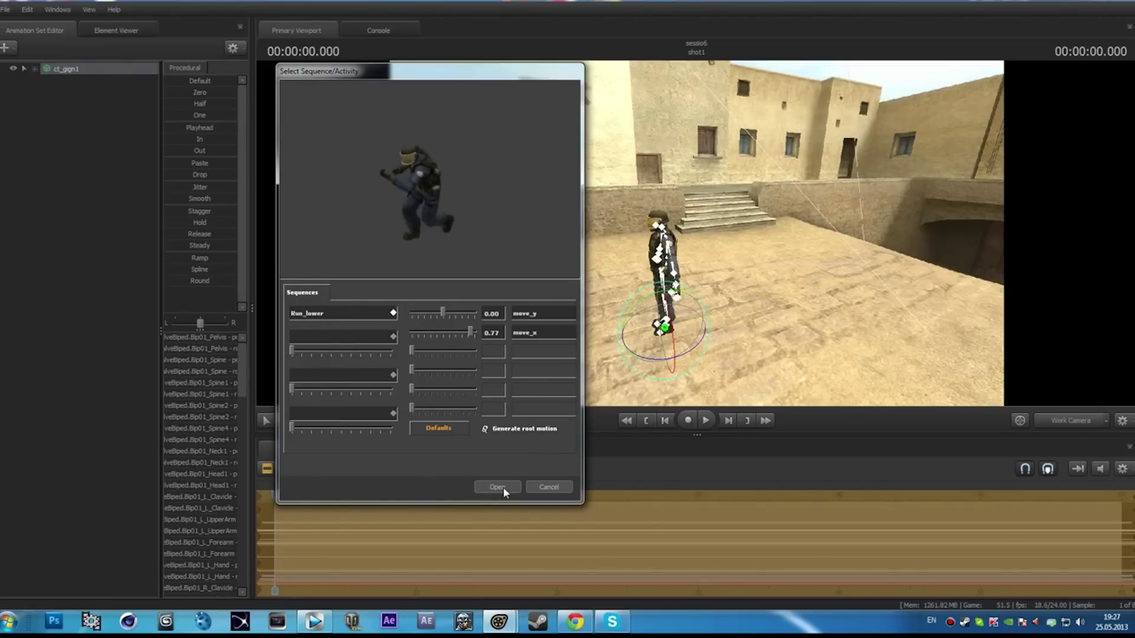
pyautogui.click(497, 487)
# Step: Frame the soldier from behind, create an animation set for a new camera, and select camera2
pyautogui.moveTo(674, 207); pyautogui.dragTo(674, 207)
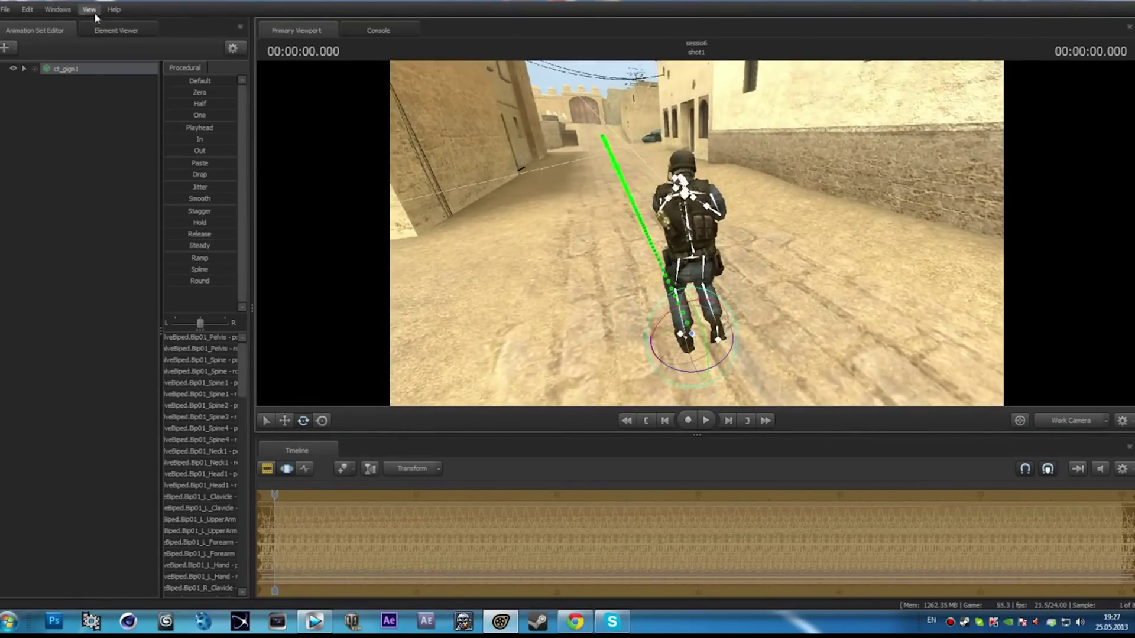
pyautogui.click(13, 49)
pyautogui.click(58, 70)
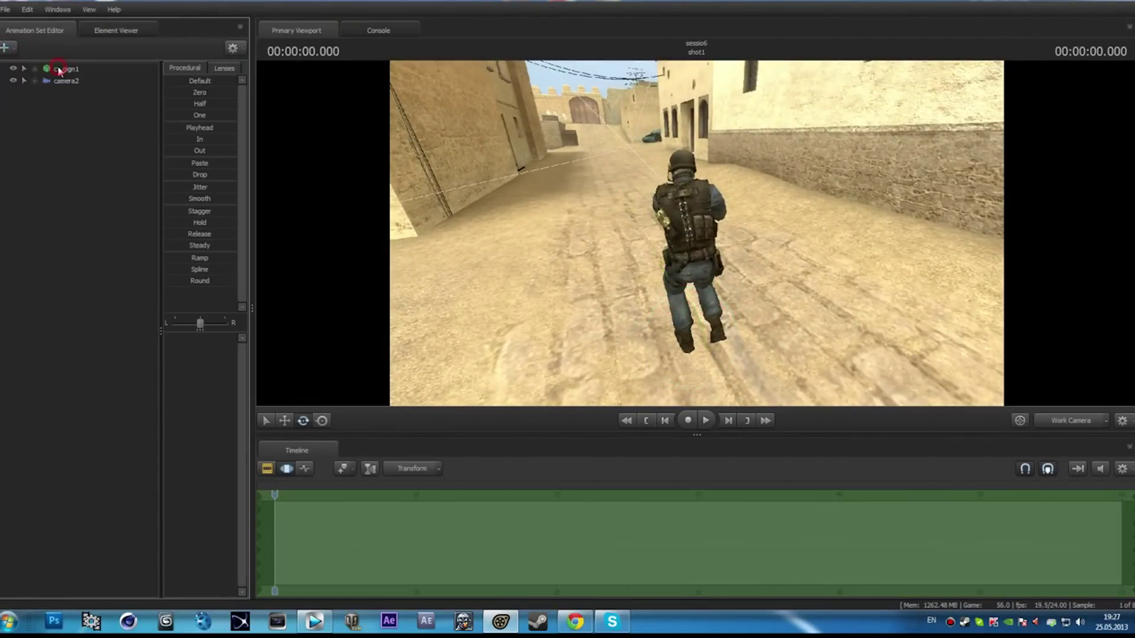
pyautogui.click(63, 82)
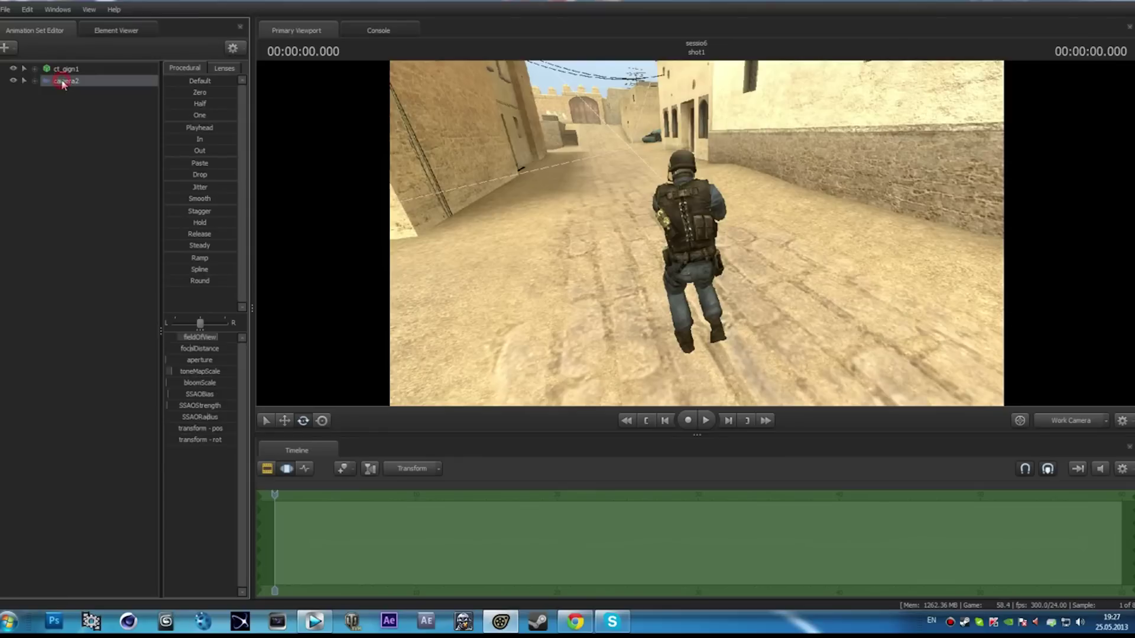
# Step: Switch the viewport to the camera1 scene camera and show the selected camera's curves in the Graph Editor
pyautogui.click(1076, 421)
pyautogui.click(304, 470)
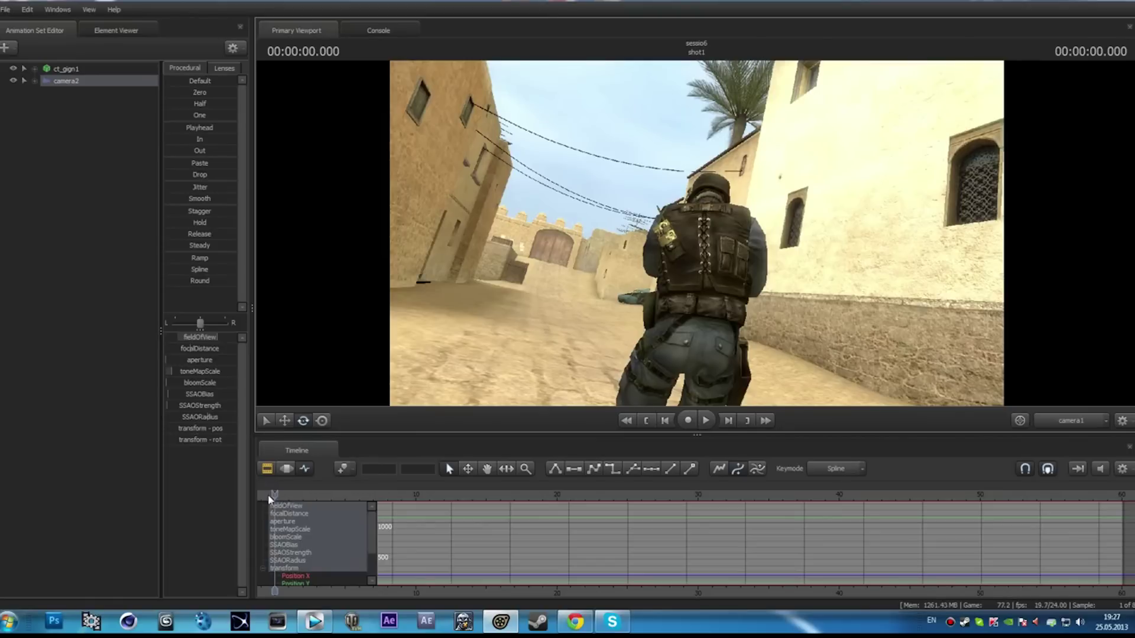
pyautogui.scroll(5, 277, 495)
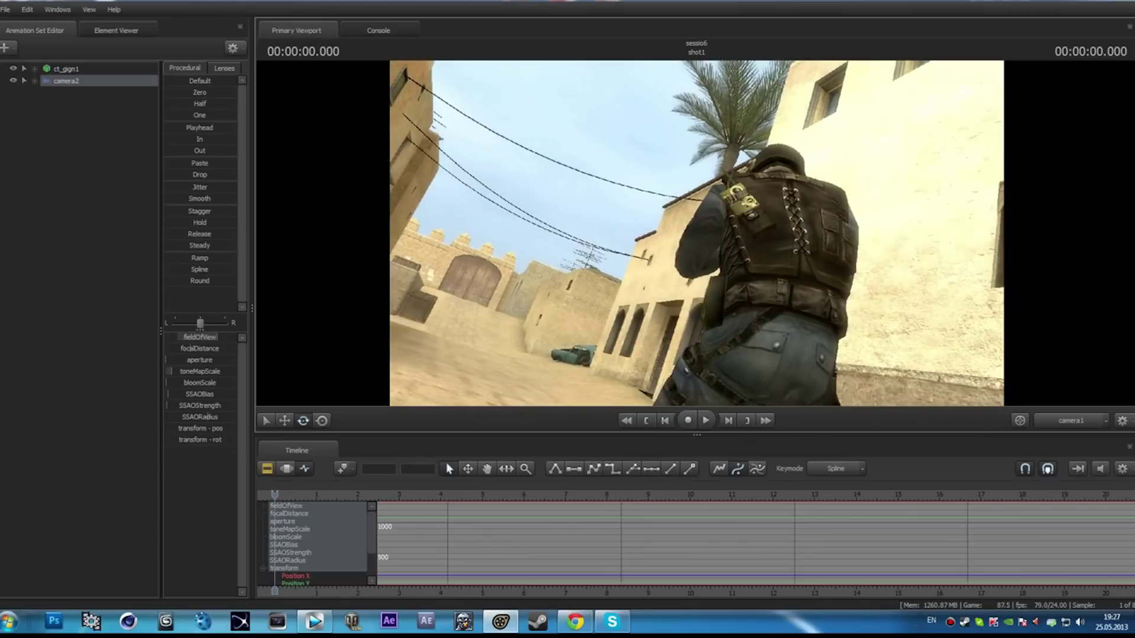
pyautogui.click(343, 469)
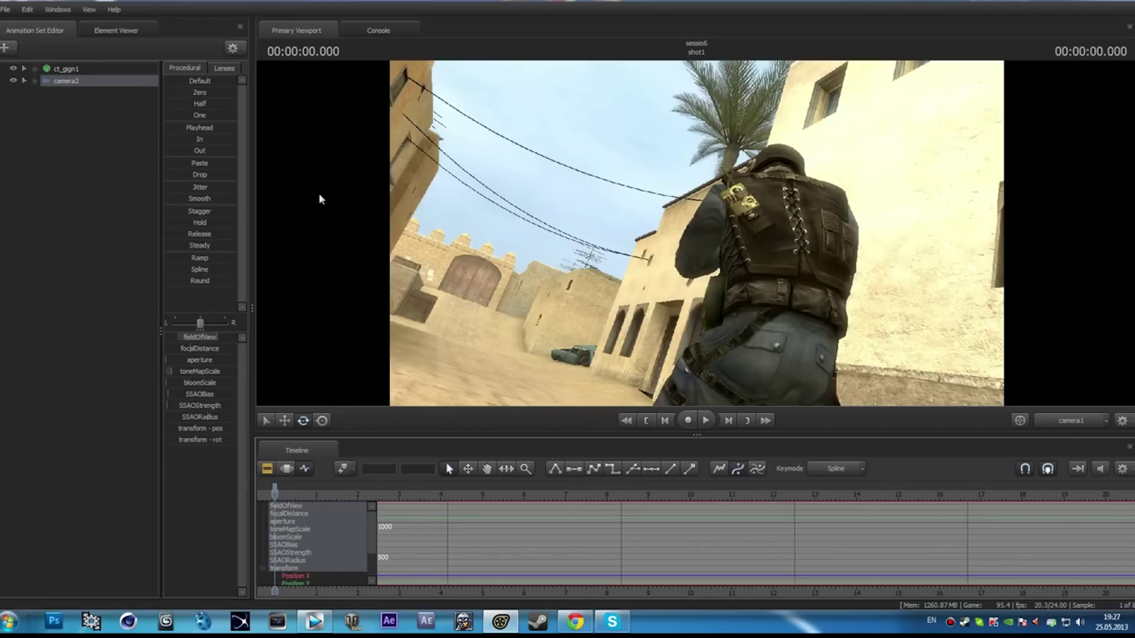
# Step: Change the scene camera to camera2 and frame the soldier from behind at the start of the shot
pyautogui.click(1073, 420)
pyautogui.moveTo(1096, 465)
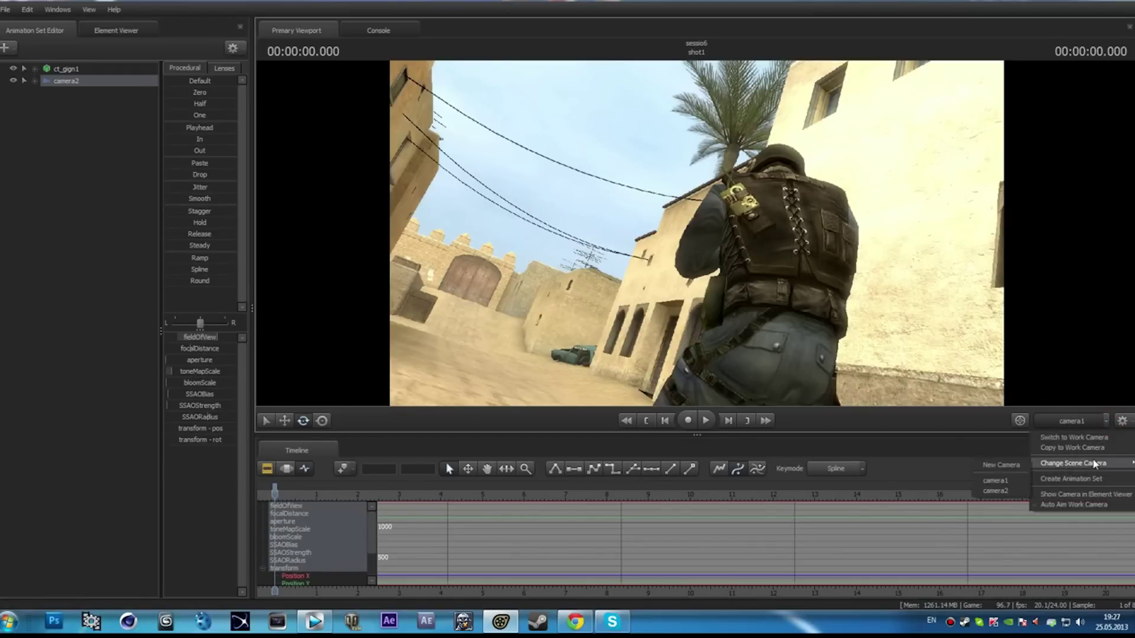
pyautogui.click(996, 492)
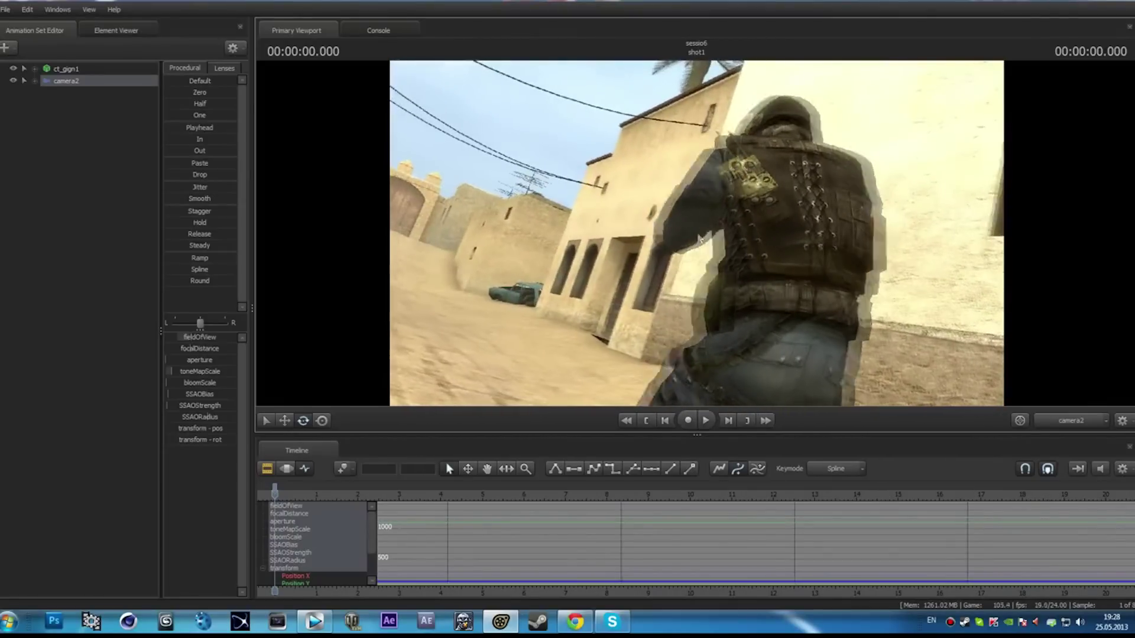
# Step: Keyframe new camera2 angles around the running soldier at about 1.04, 1.75 and 2.83 seconds
pyautogui.moveTo(275, 496); pyautogui.dragTo(318, 495)
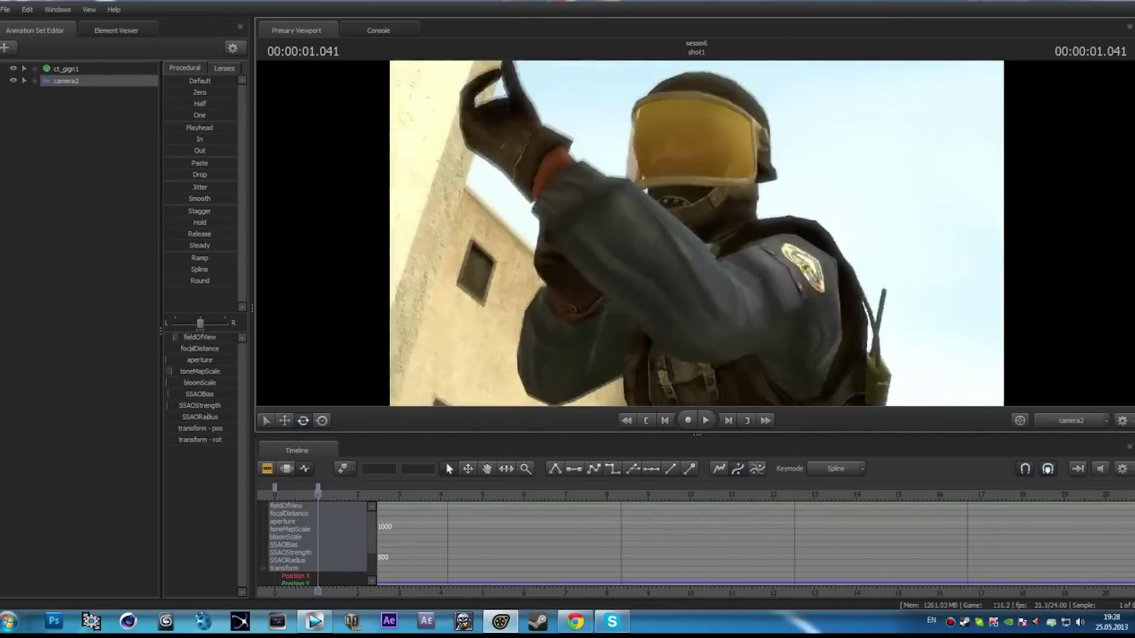
pyautogui.moveTo(314, 493); pyautogui.dragTo(348, 493)
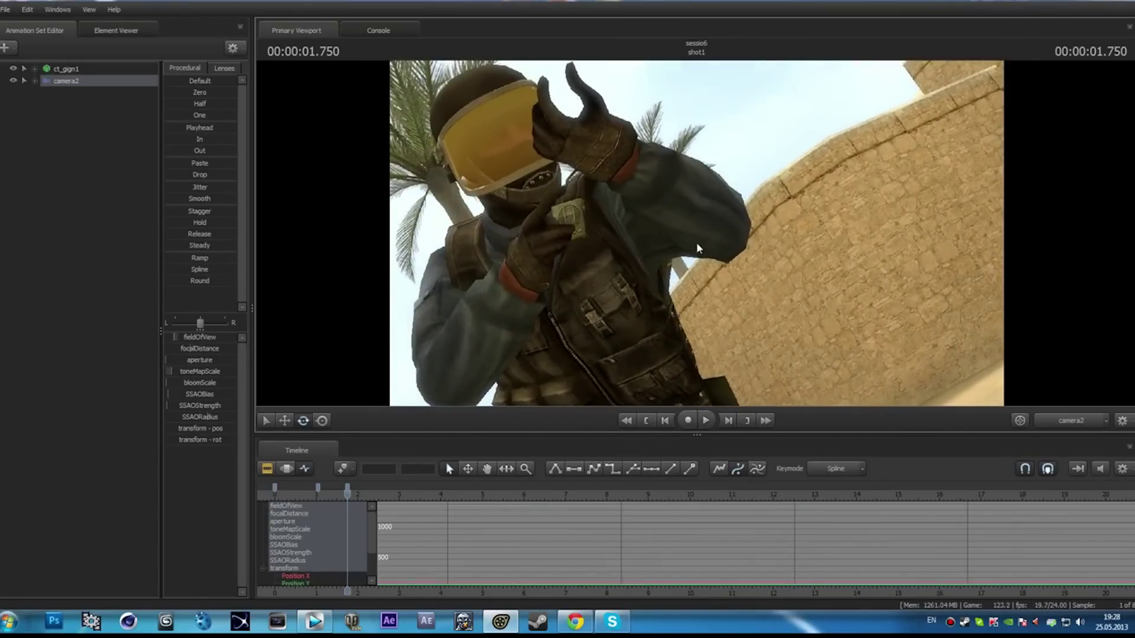
pyautogui.click(385, 497)
pyautogui.moveTo(484, 403); pyautogui.dragTo(485, 402)
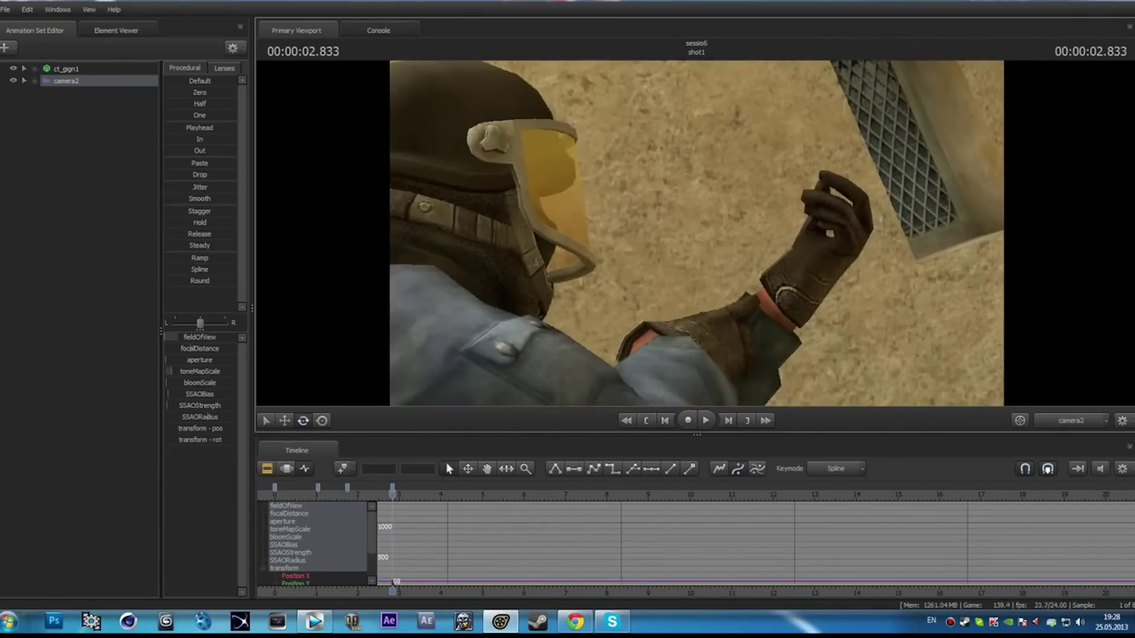
# Step: Keyframe camera2 behind the soldier's helmet at about 3.33 seconds
pyautogui.moveTo(393, 495); pyautogui.dragTo(413, 500)
pyautogui.moveTo(485, 403); pyautogui.dragTo(485, 403)
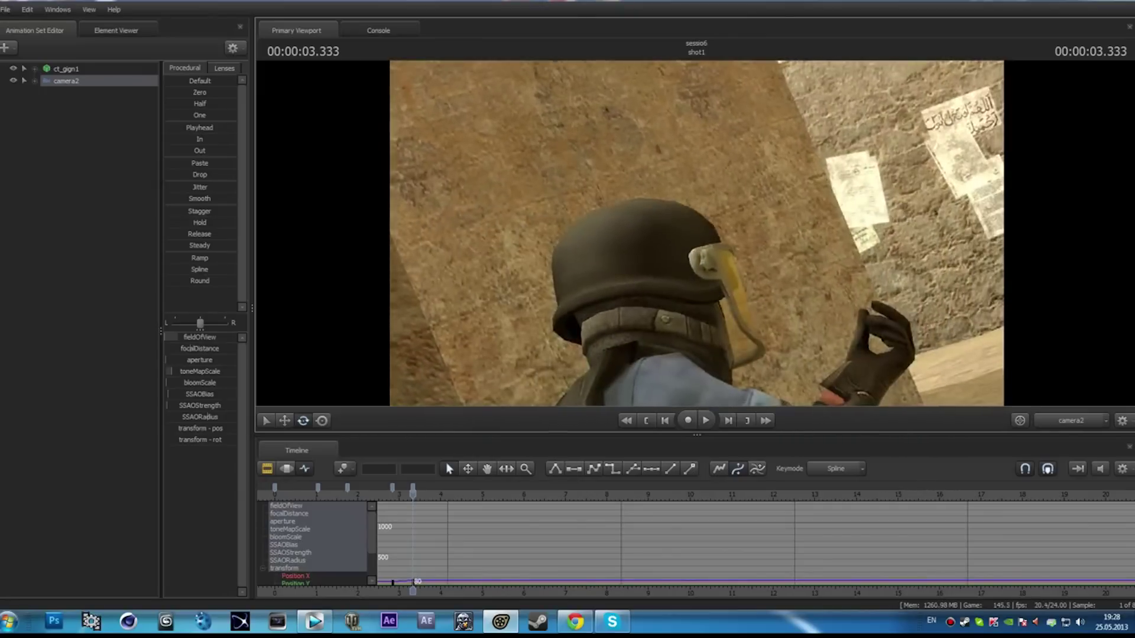
pyautogui.moveTo(484, 403); pyautogui.dragTo(485, 403)
pyautogui.moveTo(697, 233); pyautogui.dragTo(697, 233)
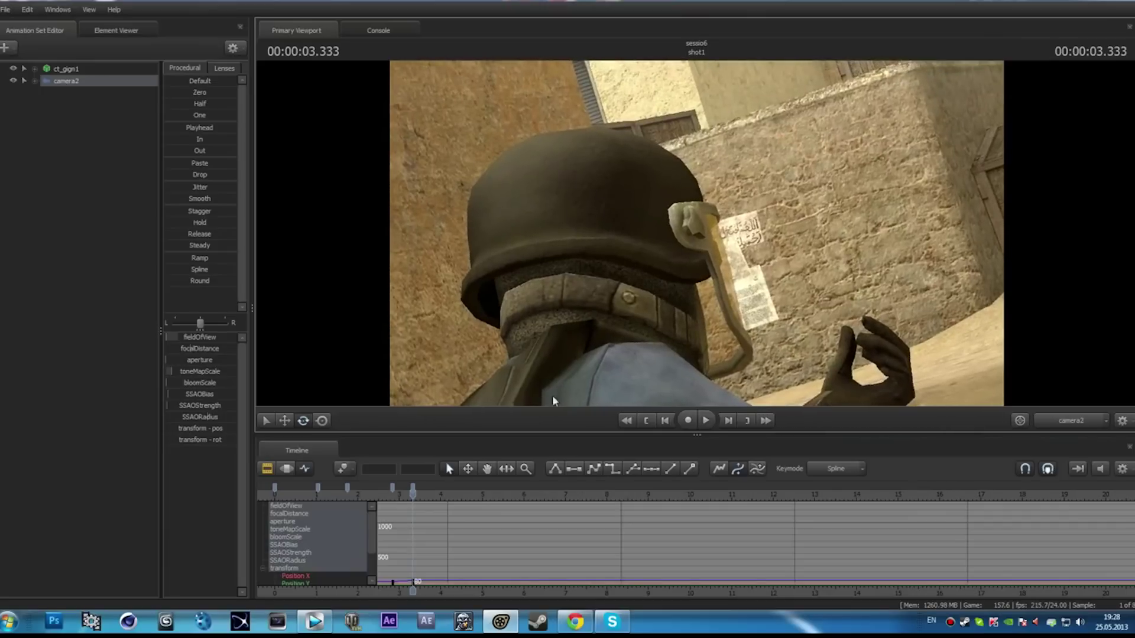
# Step: Scrub back through the camera2 animation to the start of the shot and examine its keyframes close up
pyautogui.moveTo(414, 496); pyautogui.dragTo(392, 496)
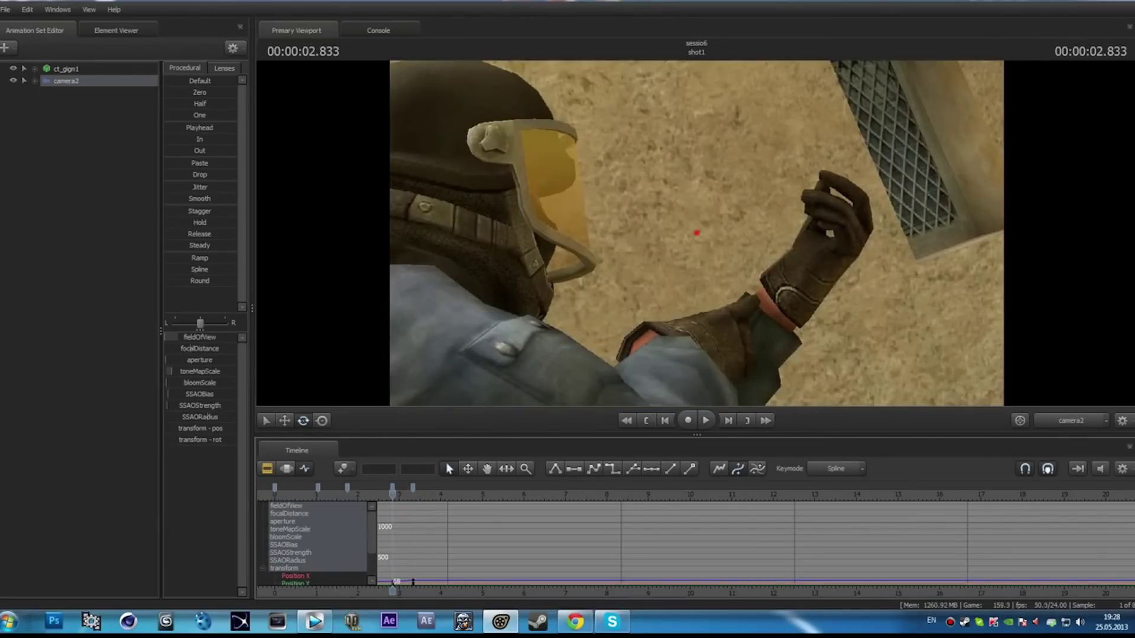
pyautogui.moveTo(393, 495); pyautogui.dragTo(363, 503)
pyautogui.scroll(1, 274, 502)
pyautogui.scroll(3, 274, 501)
pyautogui.moveTo(365, 491); pyautogui.dragTo(320, 500)
pyautogui.scroll(4, 331, 493)
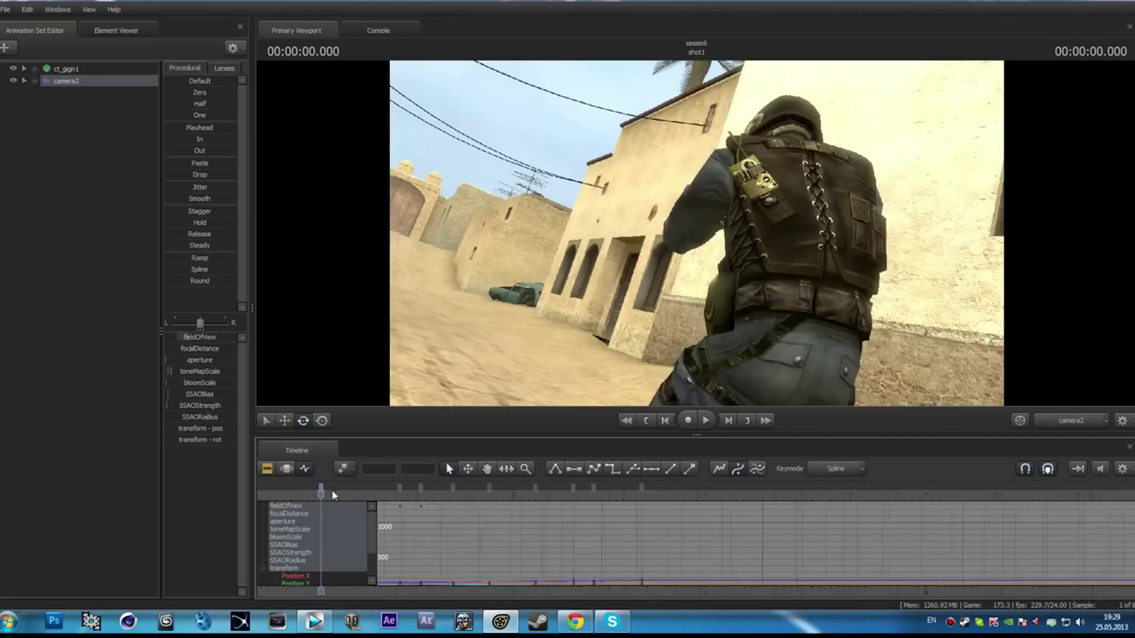
pyautogui.scroll(5, 331, 497)
pyautogui.scroll(2, 331, 495)
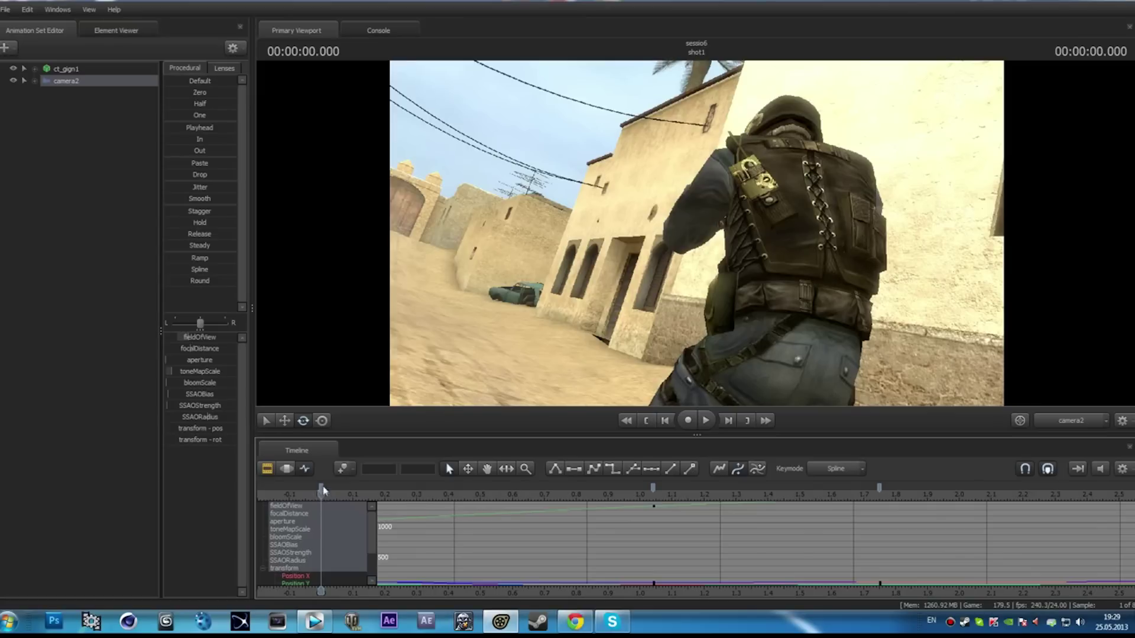
pyautogui.scroll(-2, 321, 492)
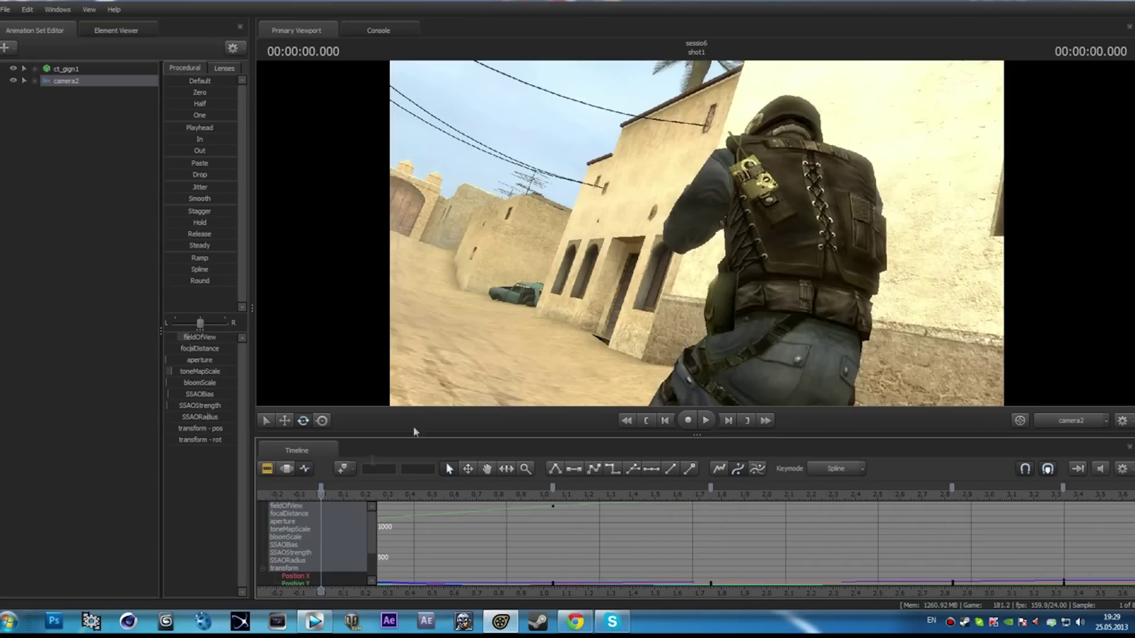
# Step: Turn on the focal plane display in the viewport
pyautogui.rightClick(590, 194)
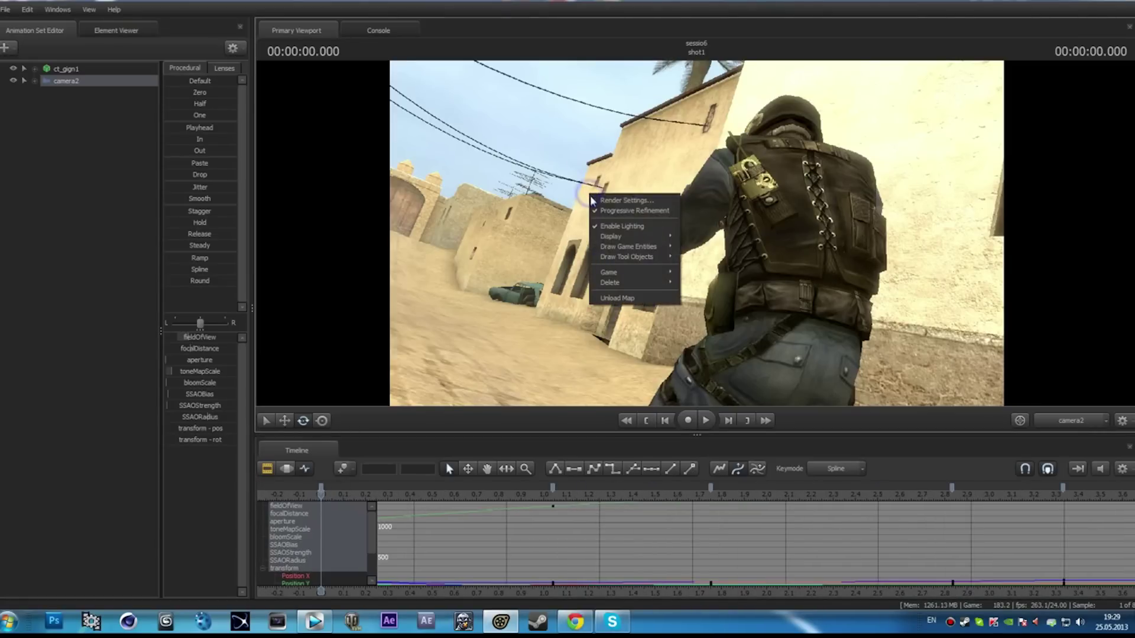
pyautogui.moveTo(614, 236)
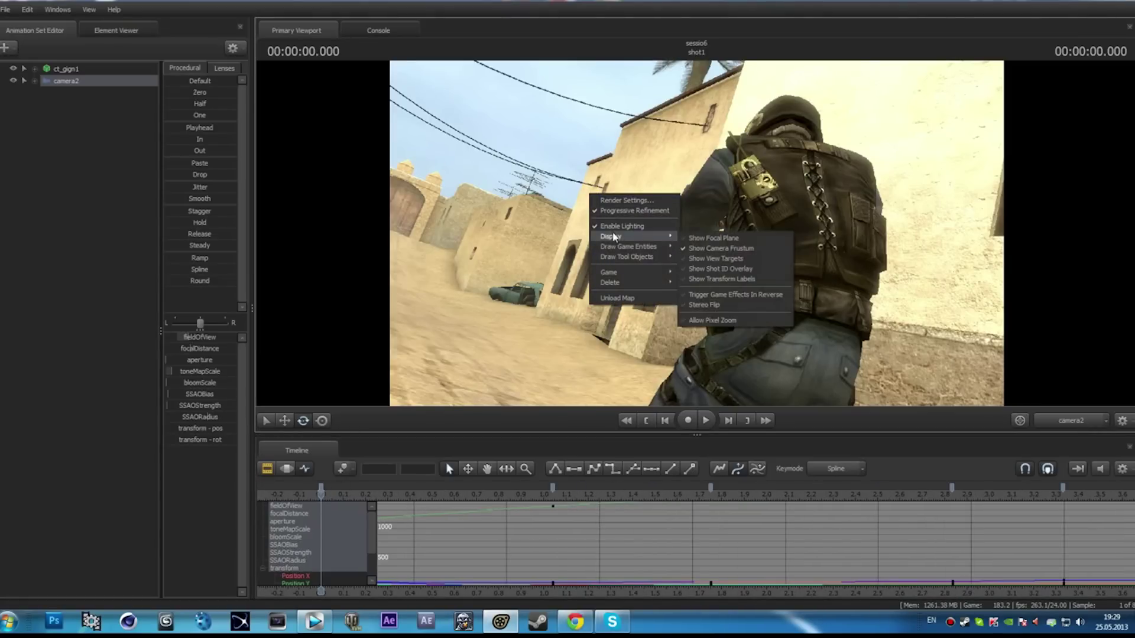
pyautogui.click(698, 238)
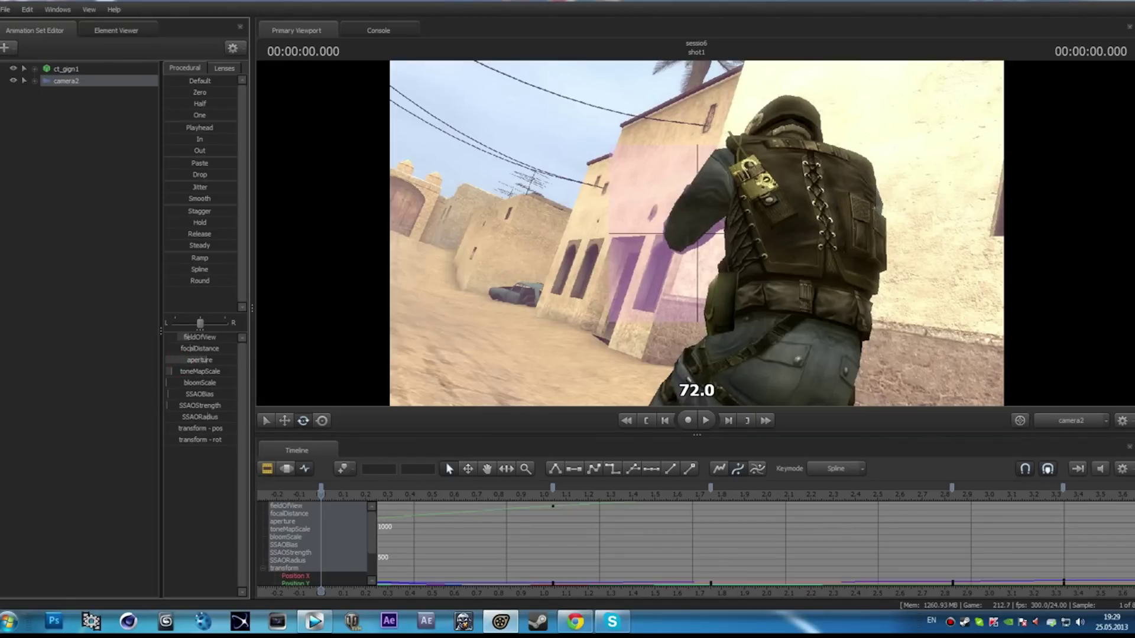
# Step: Raise camera2's aperture and set its focal distance to about 88.3
pyautogui.click(208, 359)
pyautogui.moveTo(193, 350); pyautogui.dragTo(194, 355)
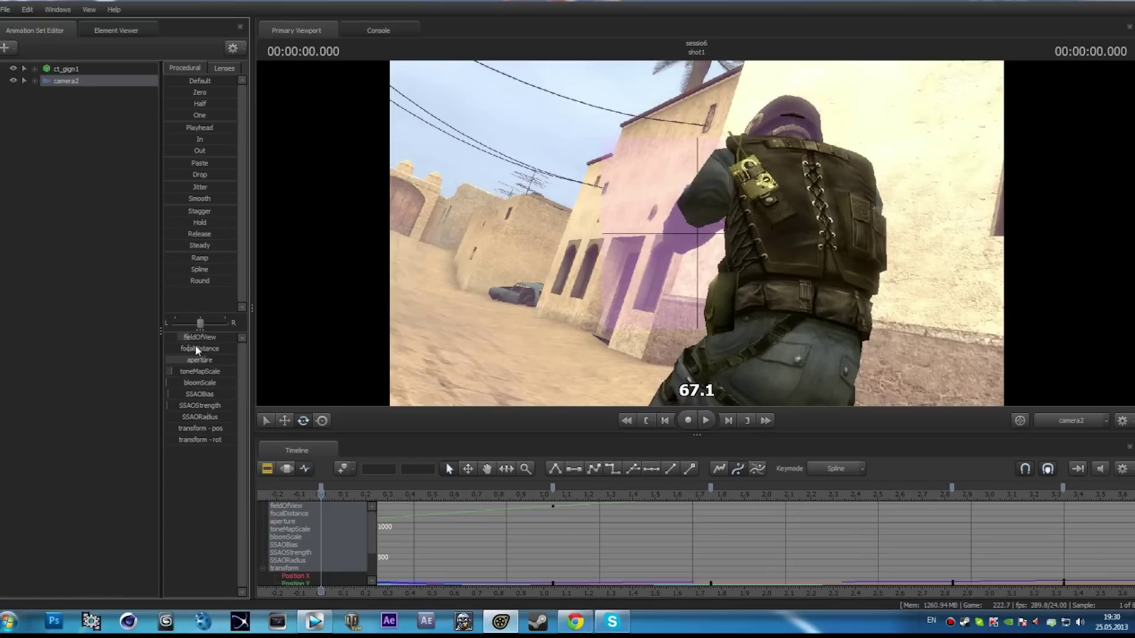
pyautogui.moveTo(184, 348); pyautogui.dragTo(197, 349)
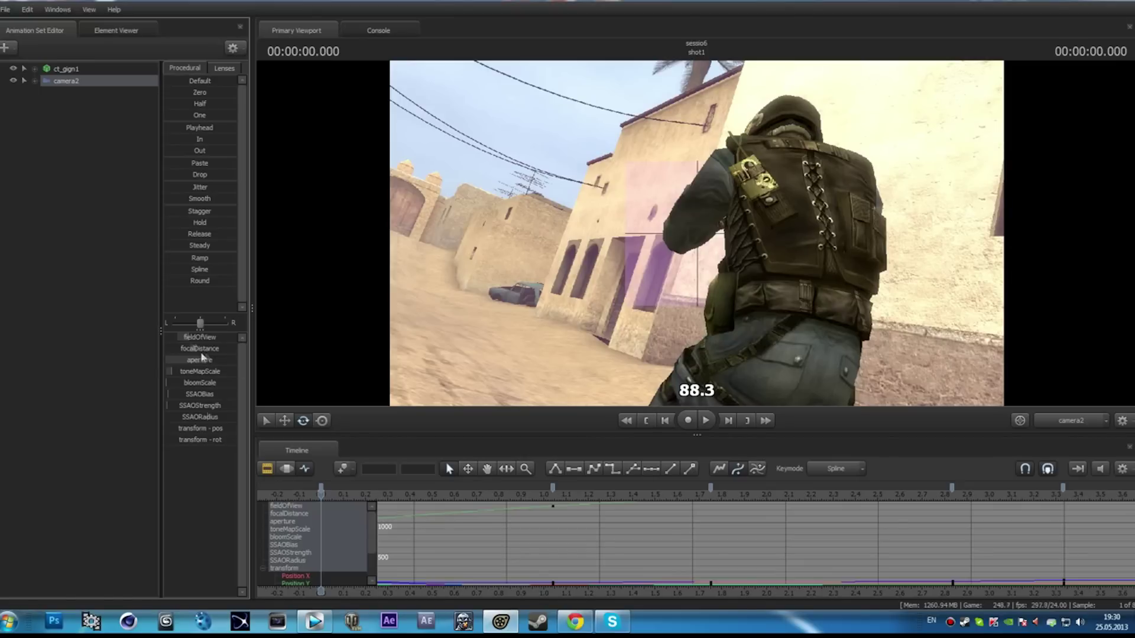
# Step: Set camera2's focal distance to about 70.4 at the shot start, and to about 78.5 with a raised aperture at 1.041 seconds
pyautogui.moveTo(198, 349)
pyautogui.mouseDown()
pyautogui.moveTo(175, 349)
pyautogui.moveTo(193, 353)
pyautogui.mouseUp()
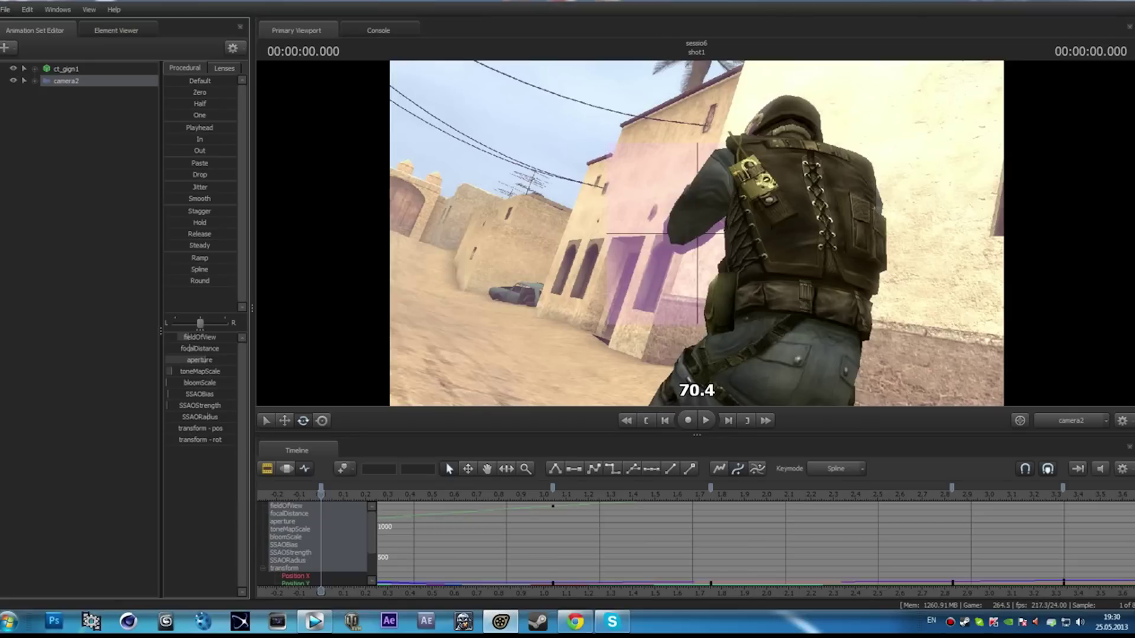
pyautogui.moveTo(320, 495); pyautogui.dragTo(551, 503)
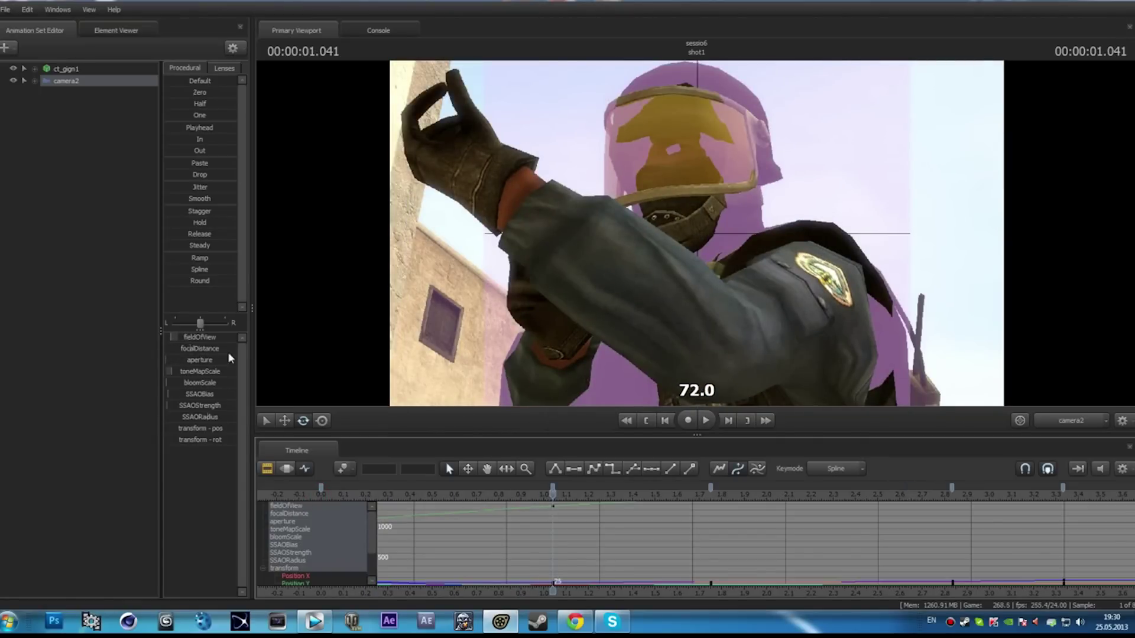
pyautogui.click(190, 362)
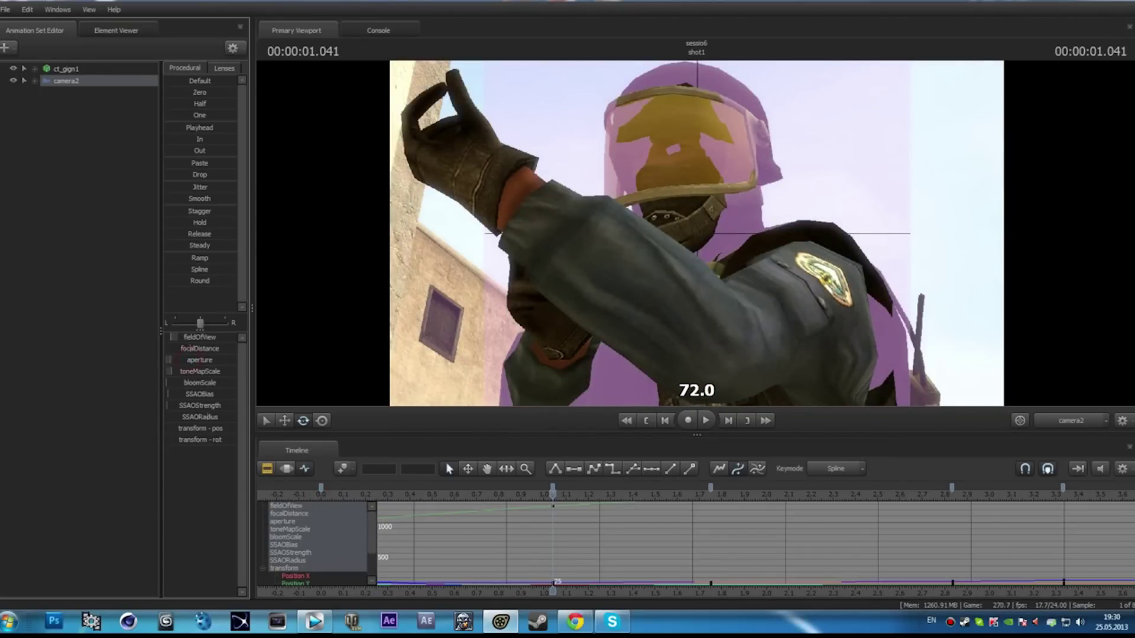
pyautogui.moveTo(189, 349); pyautogui.dragTo(201, 349)
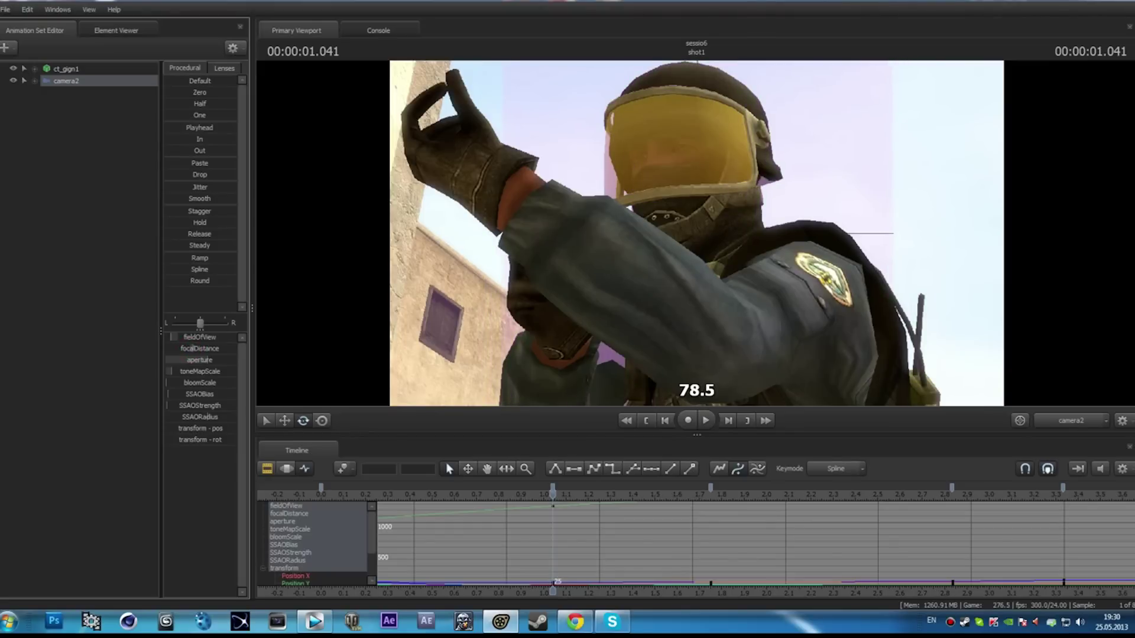
# Step: Raise the aperture and adjust the focal distance at the 1.75 and 2.833 second keyframes, using about 129.1 for the second one
pyautogui.moveTo(565, 499); pyautogui.dragTo(708, 495)
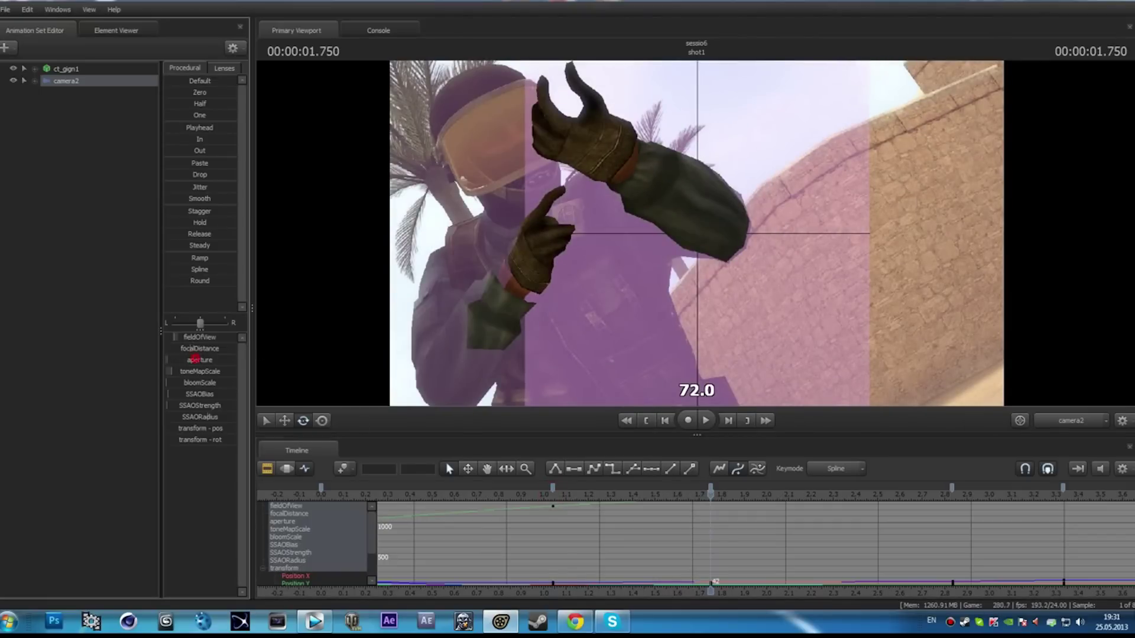
pyautogui.moveTo(191, 349); pyautogui.dragTo(198, 349)
pyautogui.moveTo(711, 495); pyautogui.dragTo(952, 495)
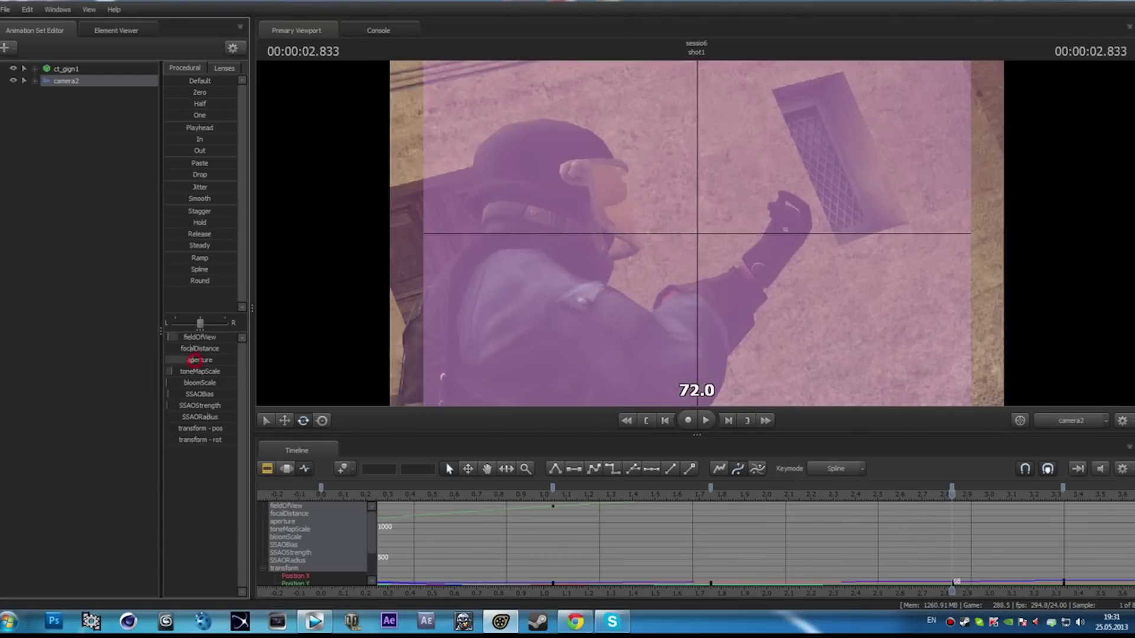
pyautogui.moveTo(201, 349); pyautogui.dragTo(210, 349)
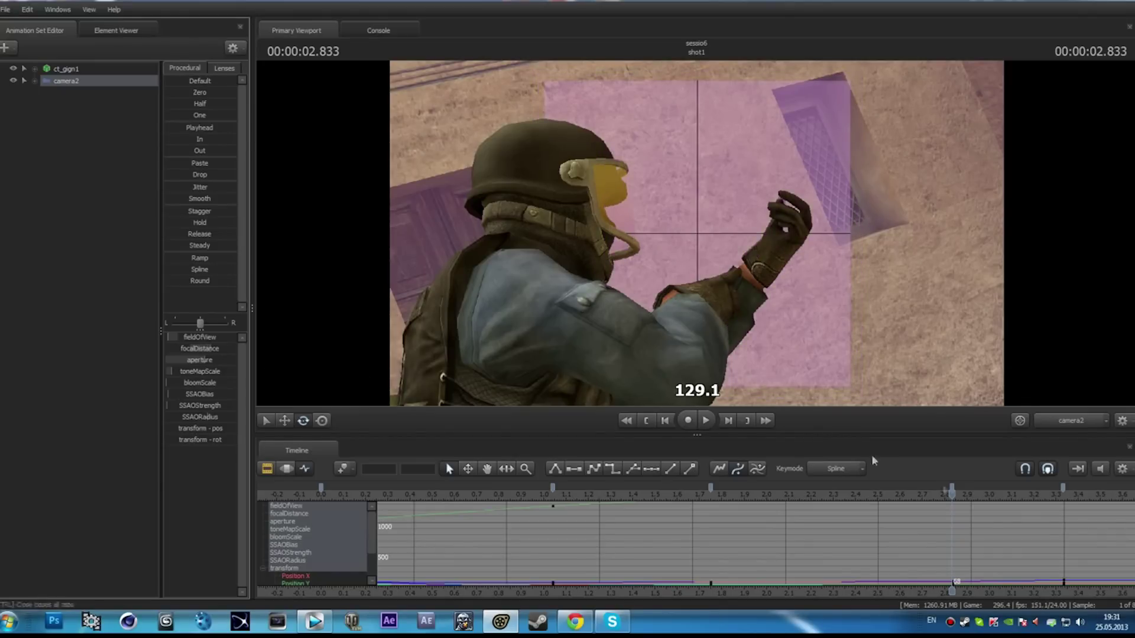
# Step: Raise camera2's aperture and set its focal distance to about 93.2 at the last keyframe, 3.333 seconds
pyautogui.moveTo(963, 500); pyautogui.dragTo(786, 510)
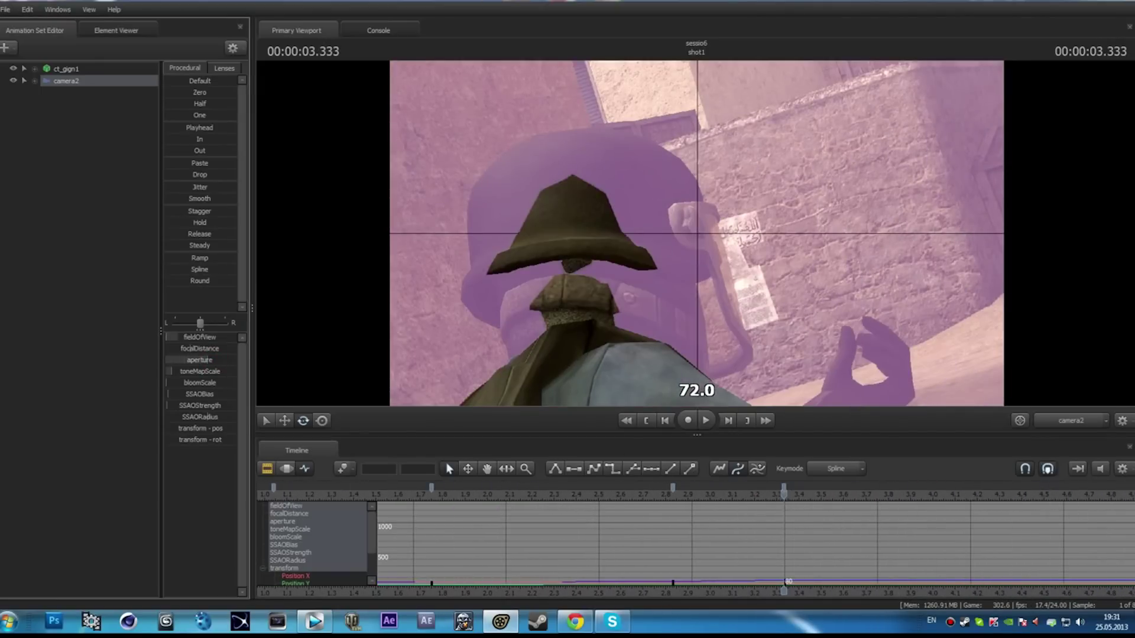
pyautogui.moveTo(200, 337)
pyautogui.mouseDown()
pyautogui.moveTo(220, 337)
pyautogui.moveTo(208, 337)
pyautogui.mouseUp()
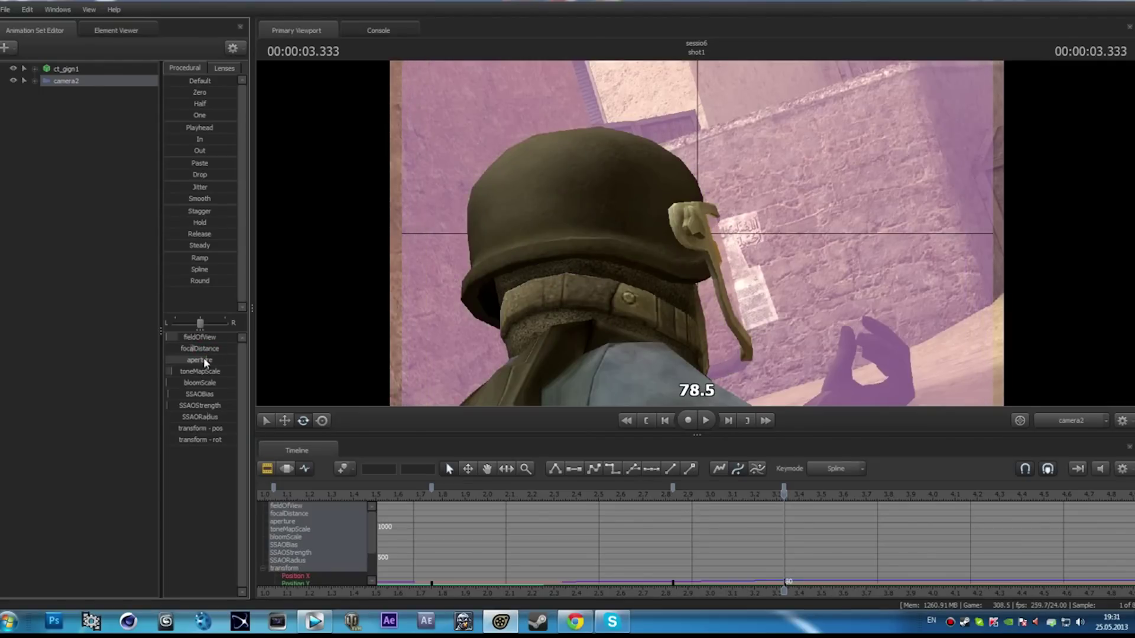
pyautogui.moveTo(196, 337); pyautogui.dragTo(217, 337)
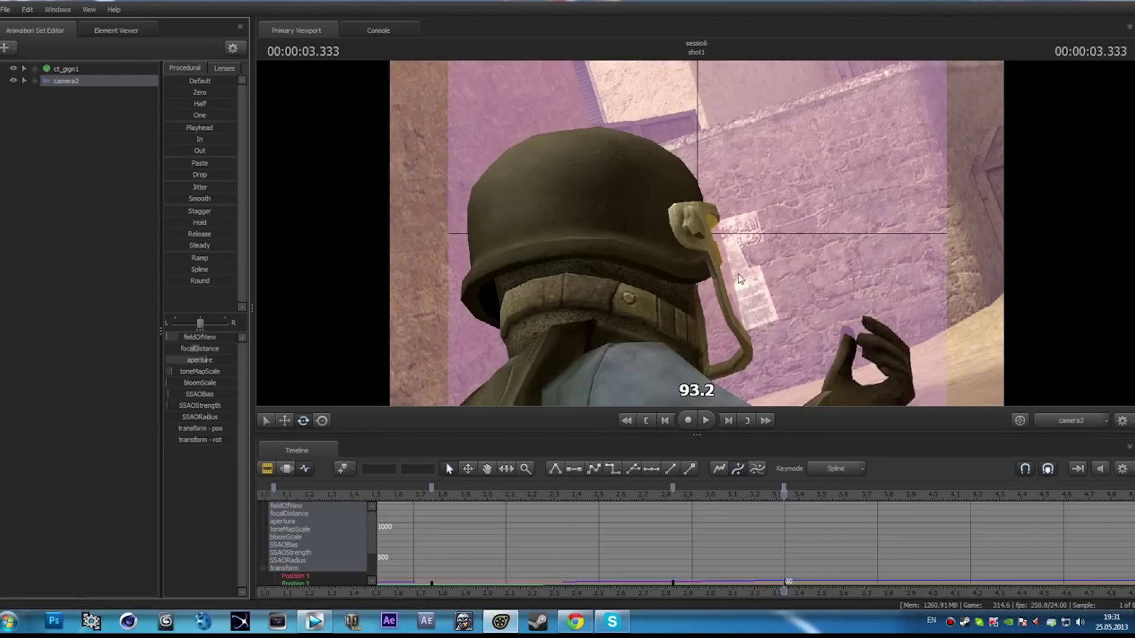
# Step: Keyframe camera2's focal distance at about 88.5 at 1.5 seconds and return the playhead to the shot start
pyautogui.scroll(-3, 784, 491)
pyautogui.moveTo(784, 494); pyautogui.dragTo(558, 496)
pyautogui.click(196, 349)
pyautogui.moveTo(195, 349); pyautogui.dragTo(195, 348)
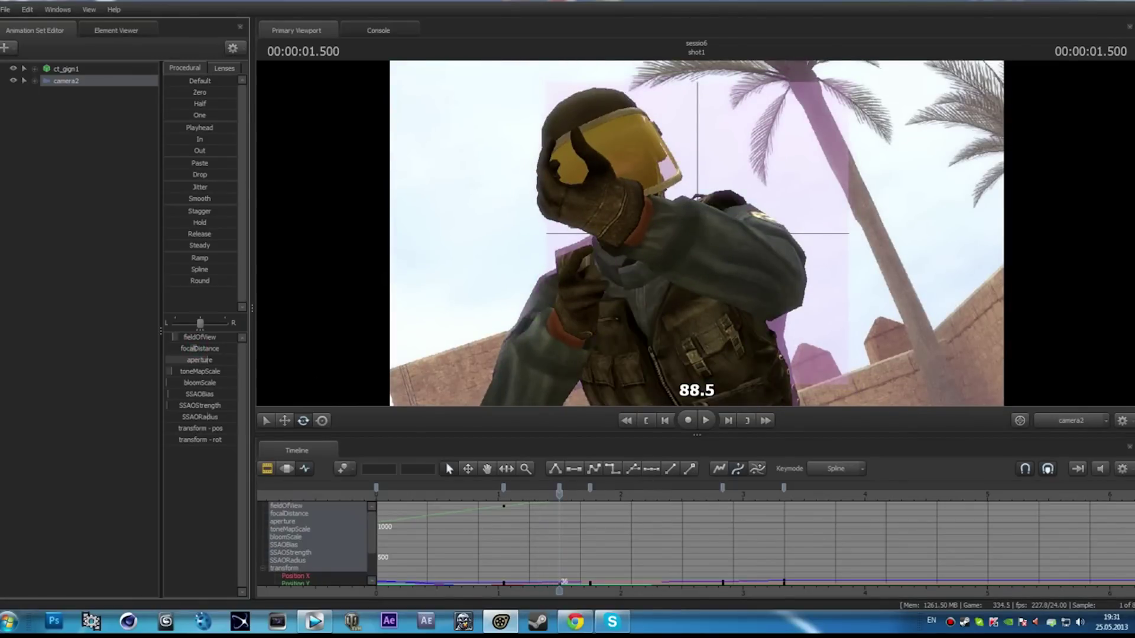
pyautogui.moveTo(561, 502); pyautogui.dragTo(615, 501)
pyautogui.scroll(-3, 615, 501)
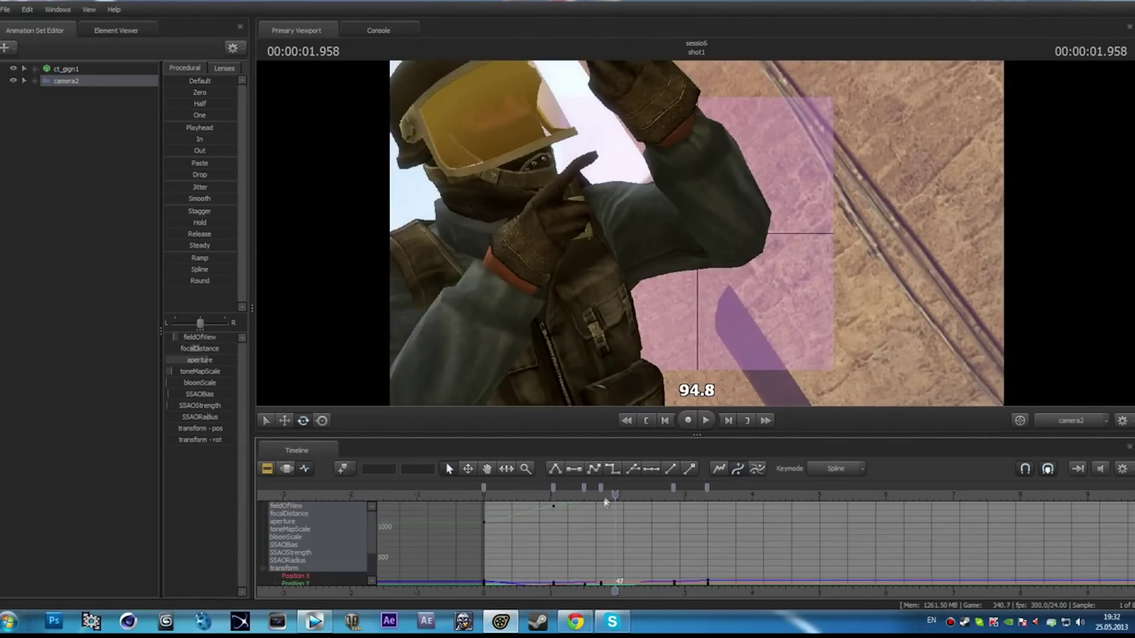
pyautogui.moveTo(614, 501); pyautogui.dragTo(479, 502)
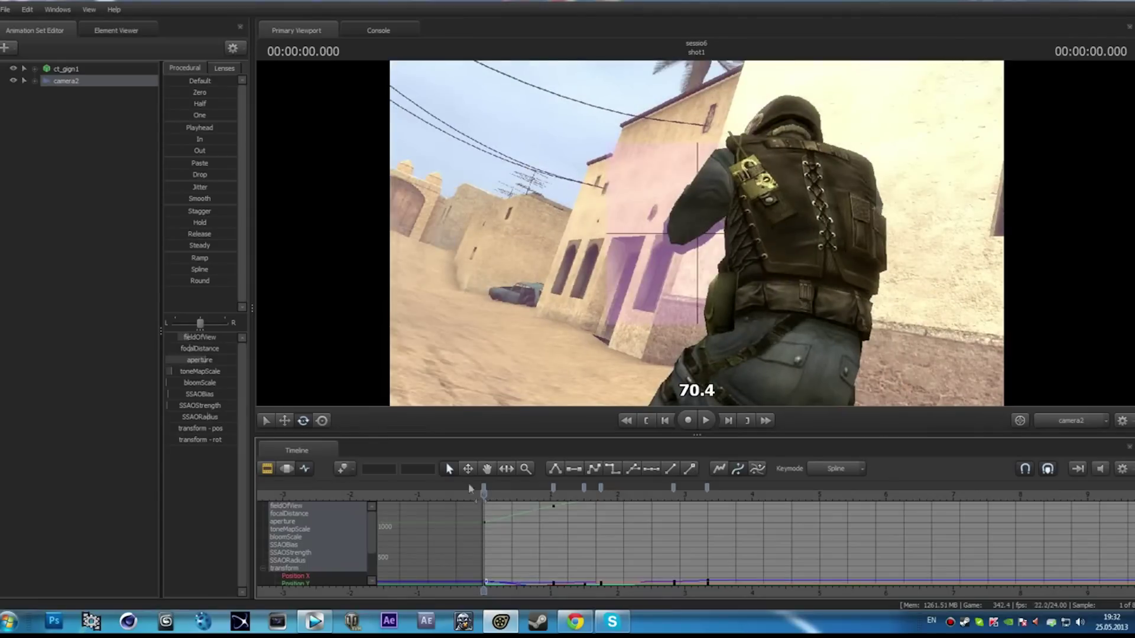
# Step: Set the session's frame rate to 300 in its render settings
pyautogui.click(6, 10)
pyautogui.moveTo(34, 140)
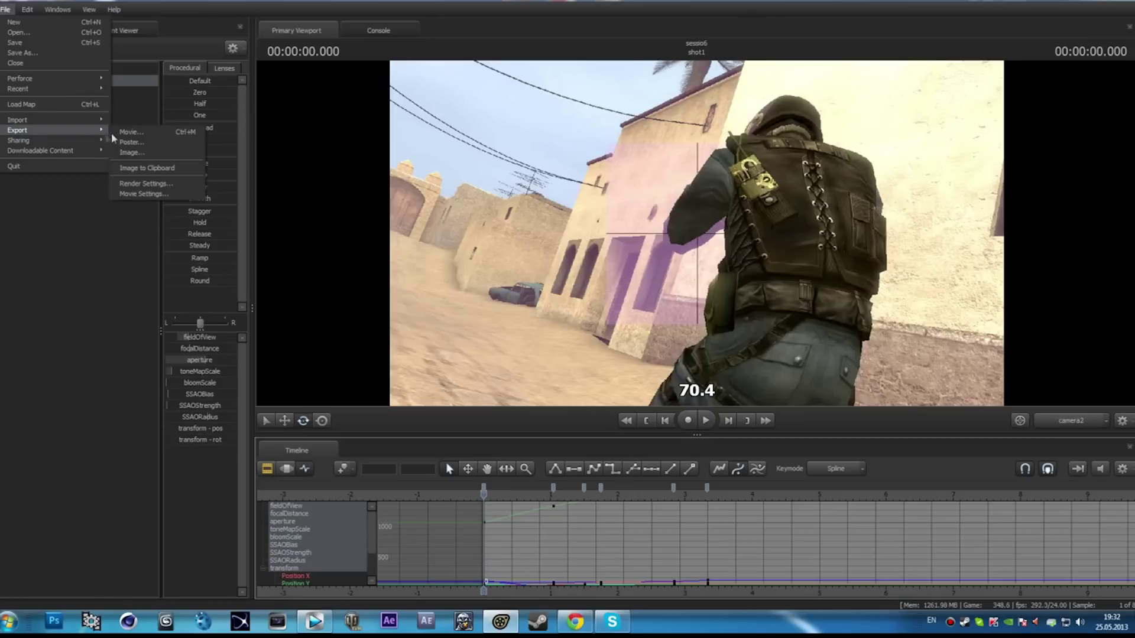
pyautogui.click(129, 29)
pyautogui.click(14, 146)
pyautogui.click(26, 200)
pyautogui.doubleClick(91, 220)
pyautogui.write('30')
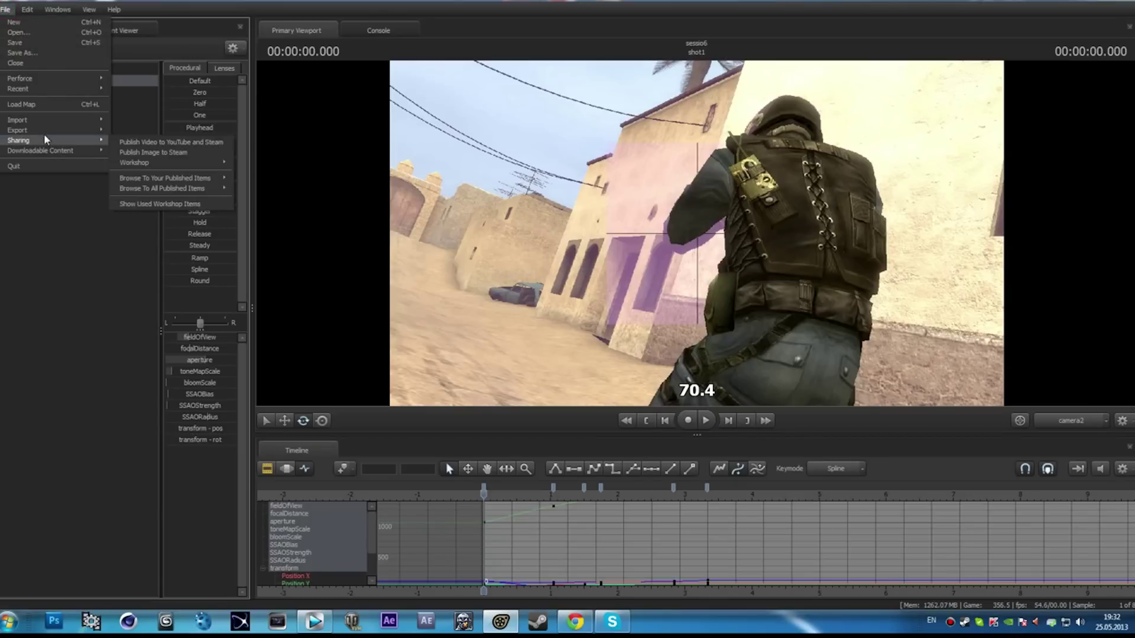
# Step: Start a movie export without saving the session, as a TGA image sequence named 1 in the MOVIE folder
pyautogui.click(126, 133)
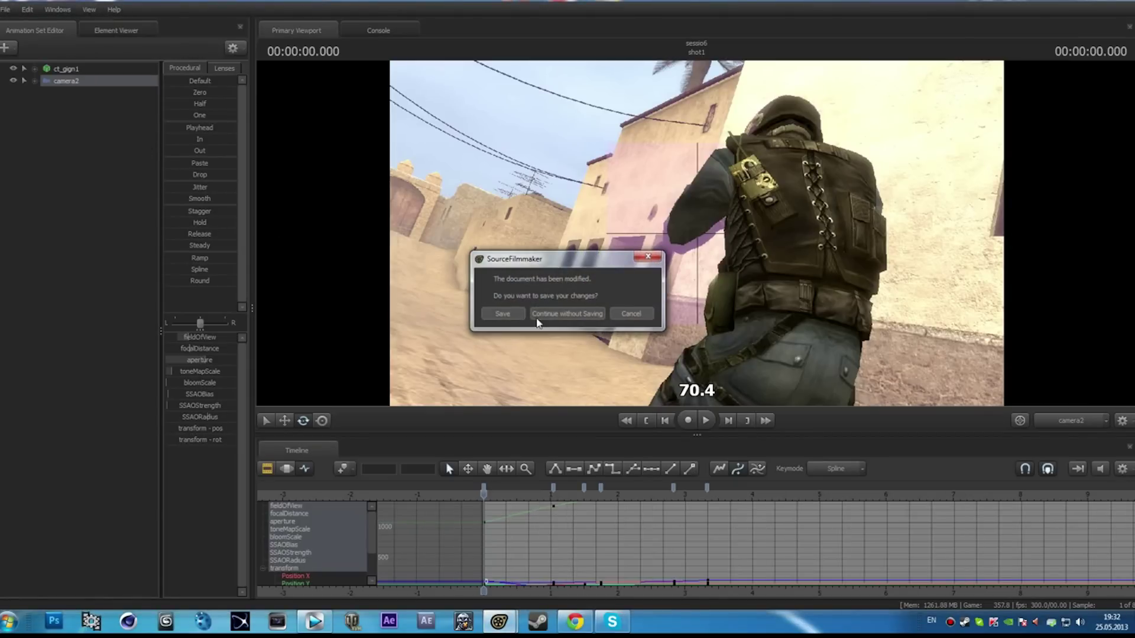
pyautogui.click(567, 314)
pyautogui.click(419, 356)
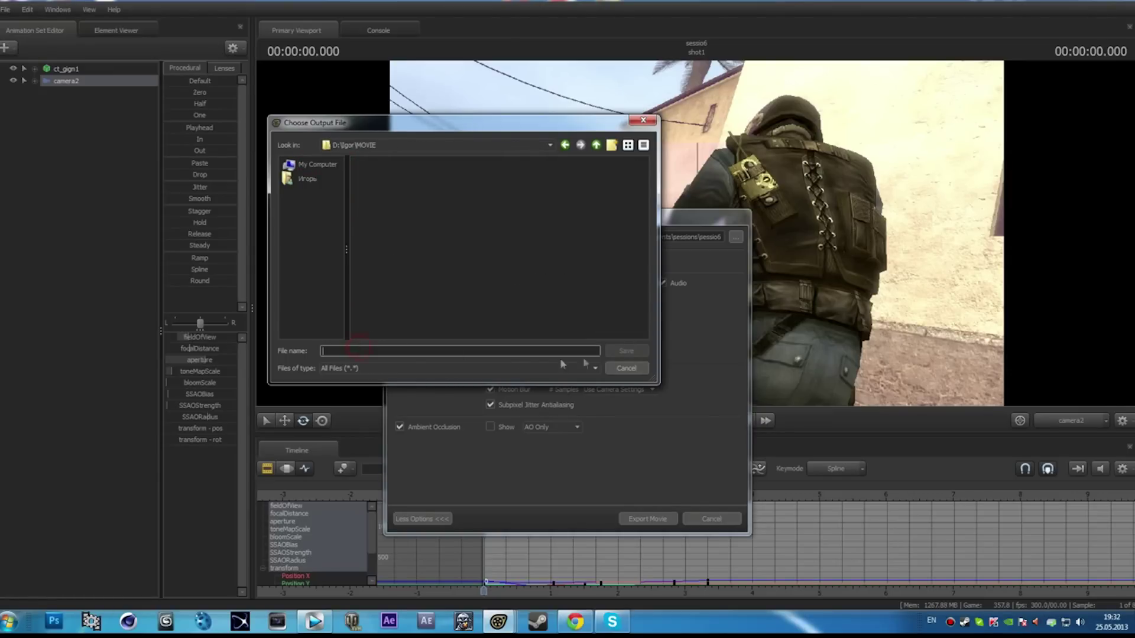
pyautogui.click(627, 351)
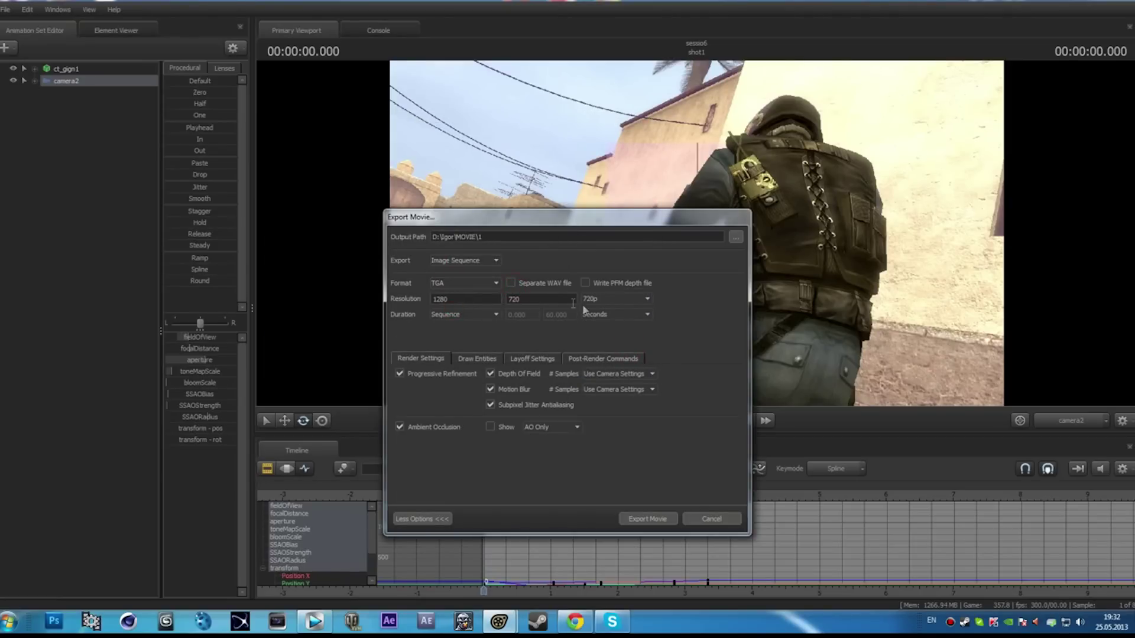
# Step: Export a custom duration of 0 to 3.3 seconds with 1024 depth-of-field samples, motion blur and ambient occlusion off
pyautogui.click(467, 315)
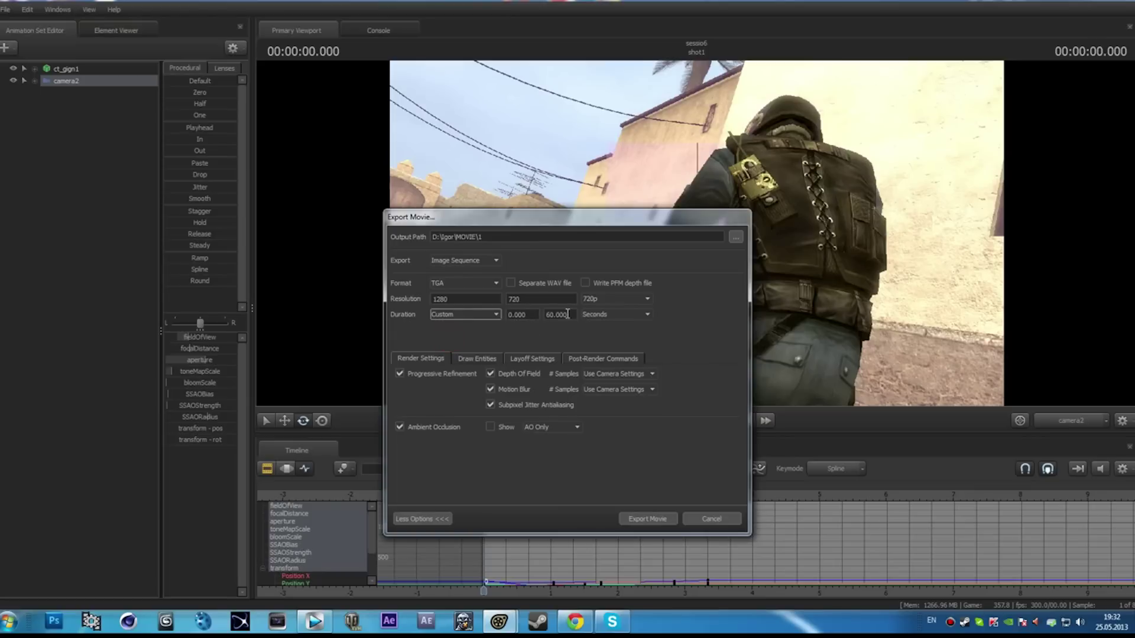
pyautogui.moveTo(512, 219); pyautogui.dragTo(433, 184)
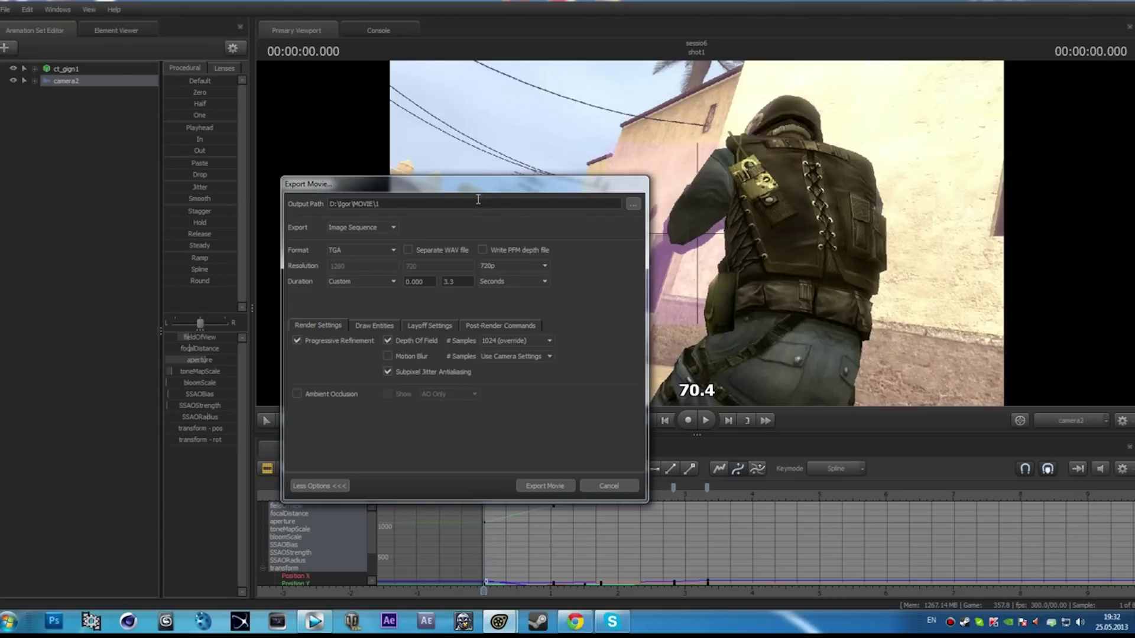
pyautogui.moveTo(467, 190); pyautogui.dragTo(516, 165)
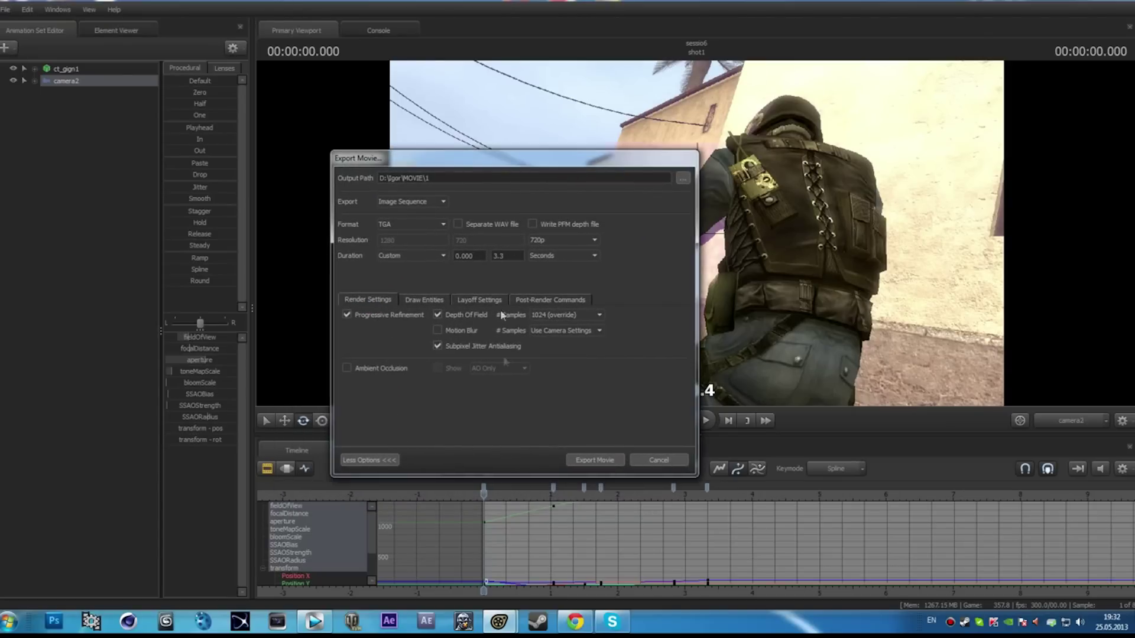
pyautogui.click(594, 461)
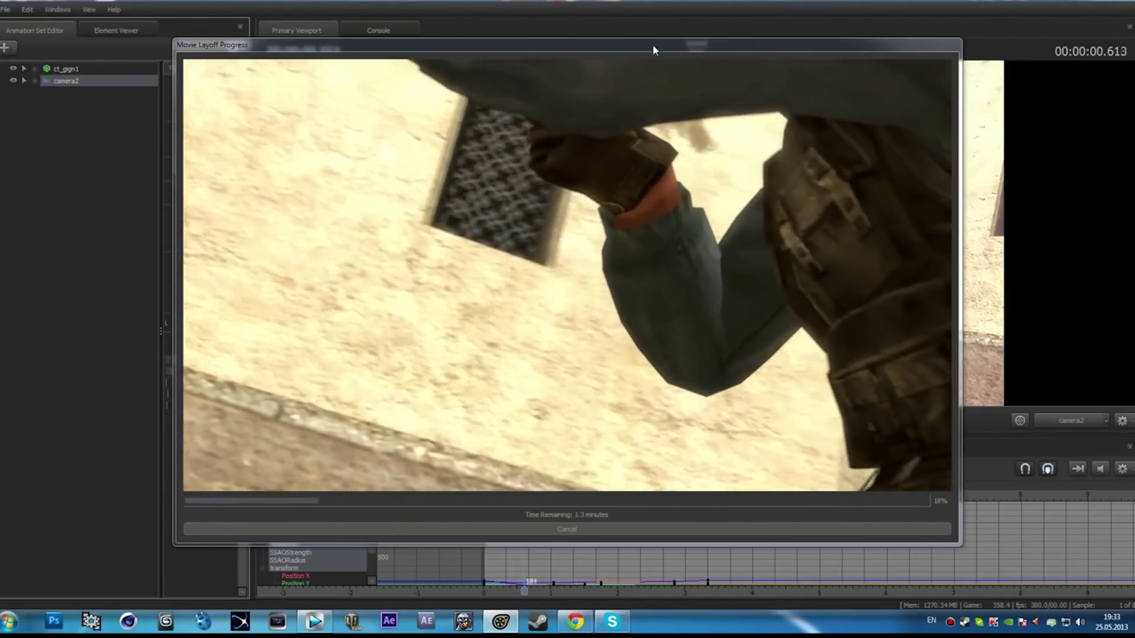
pyautogui.moveTo(653, 45); pyautogui.dragTo(634, 34)
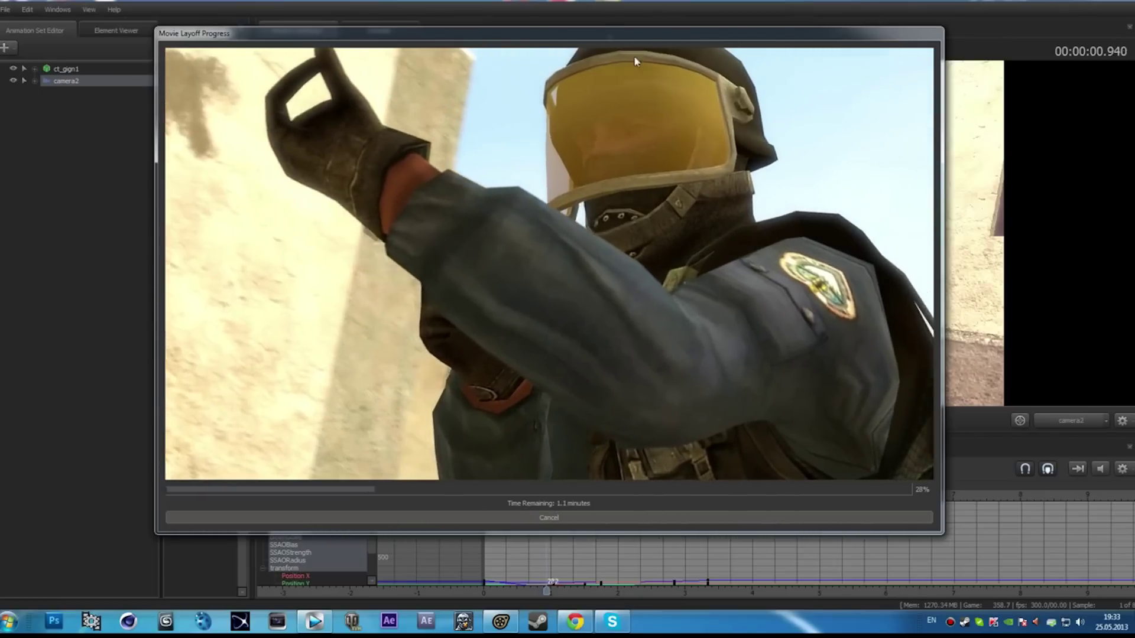
pyautogui.moveTo(596, 33); pyautogui.dragTo(584, 35)
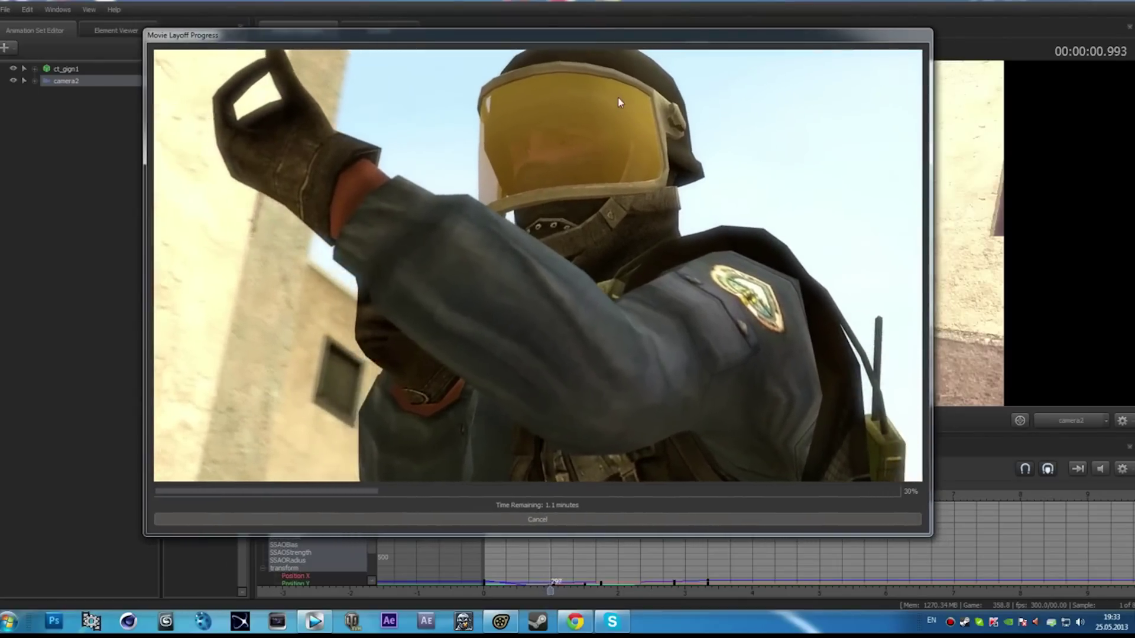